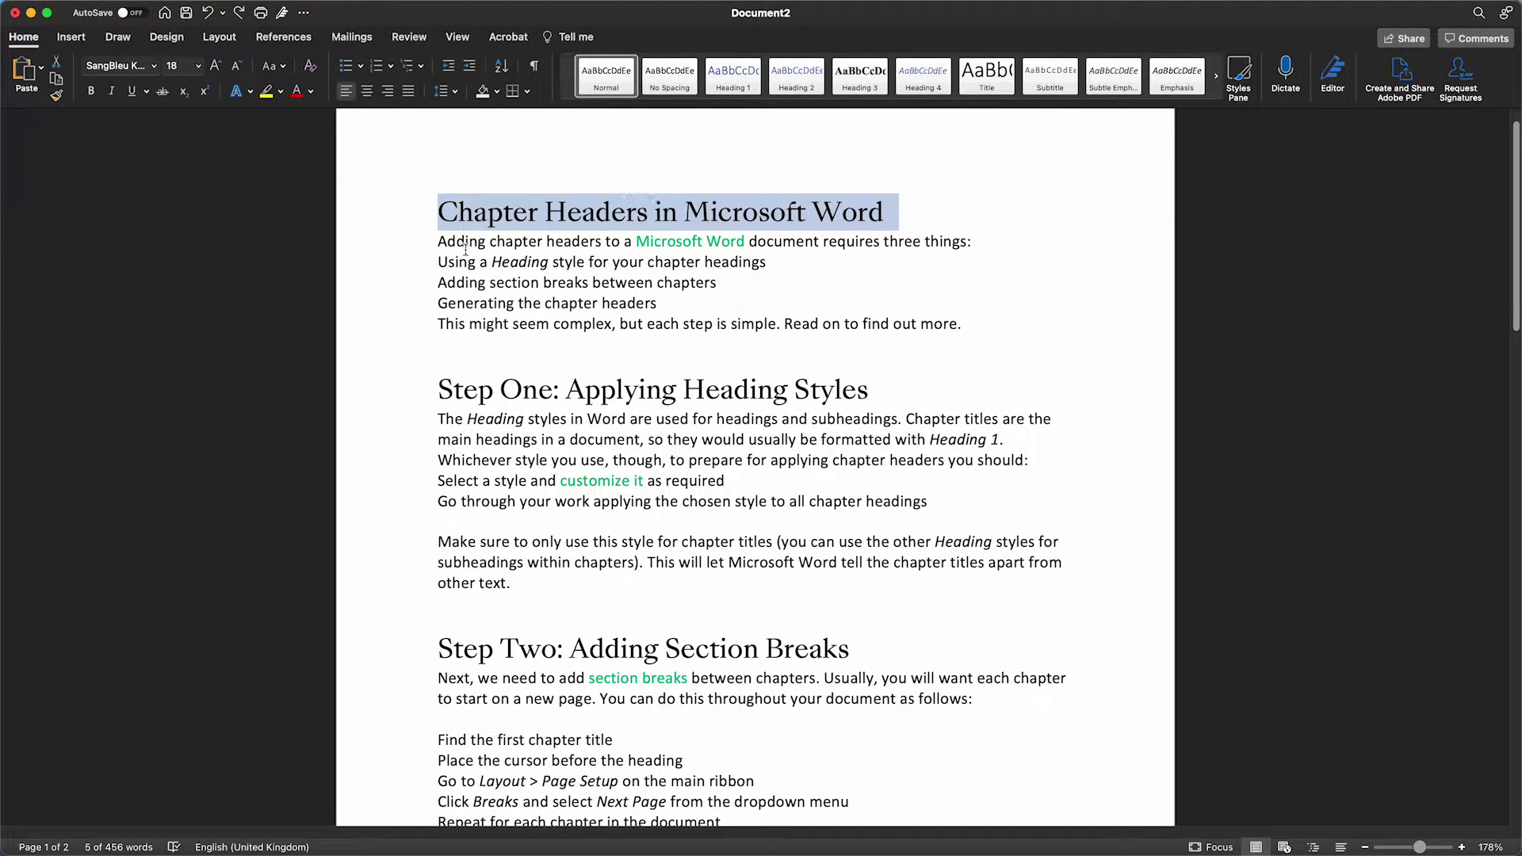
Step: Modify the Heading 1 style to blue Calibri Light 16
{"action": "key", "text": "Left"}
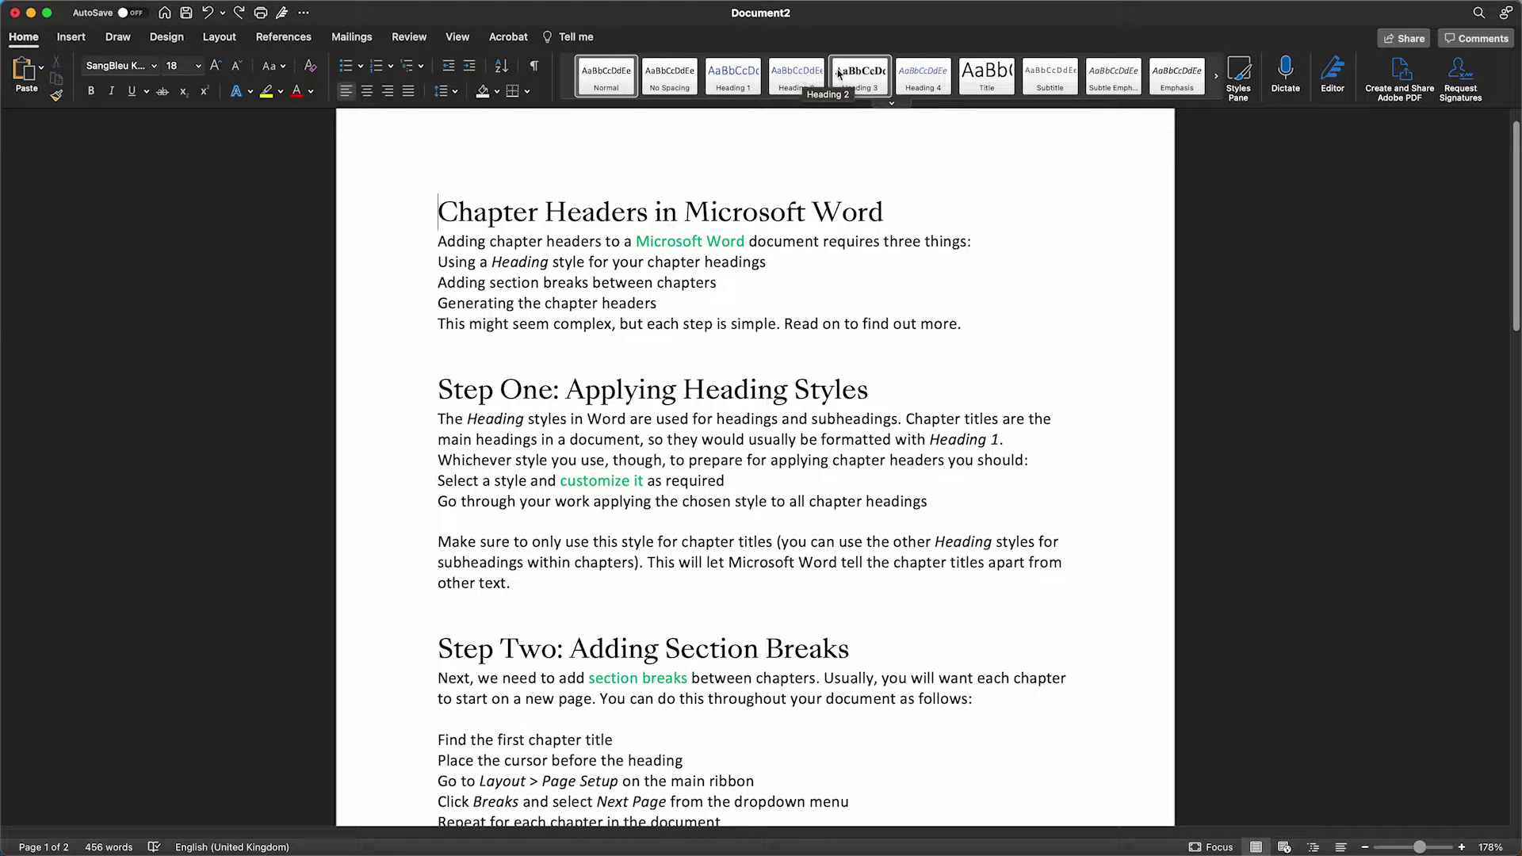
{"action": "left_click", "coordinate": [1238, 77]}
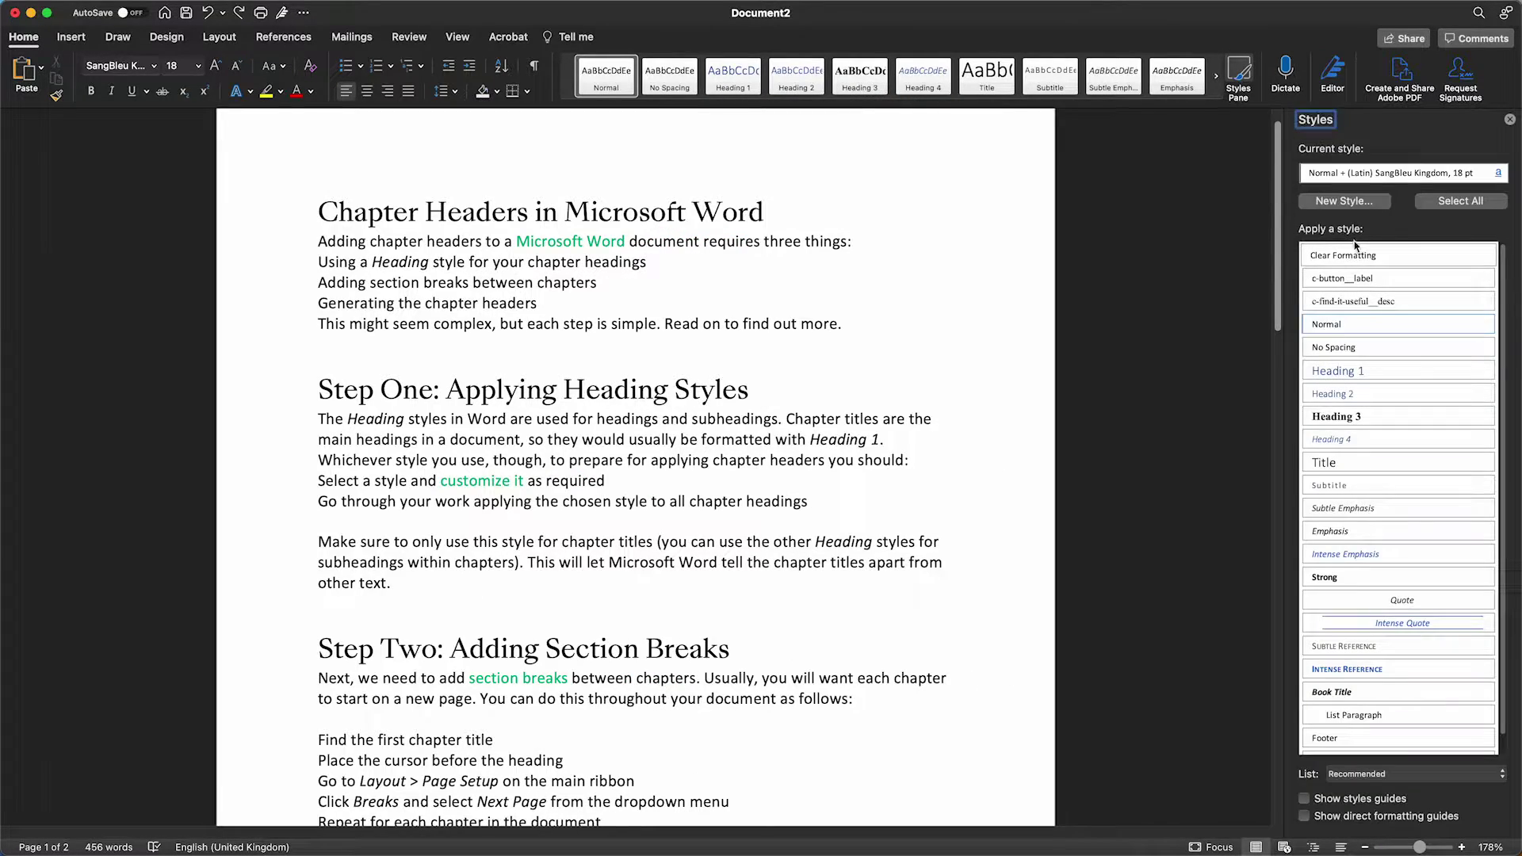
{"action": "left_click", "coordinate": [1239, 86]}
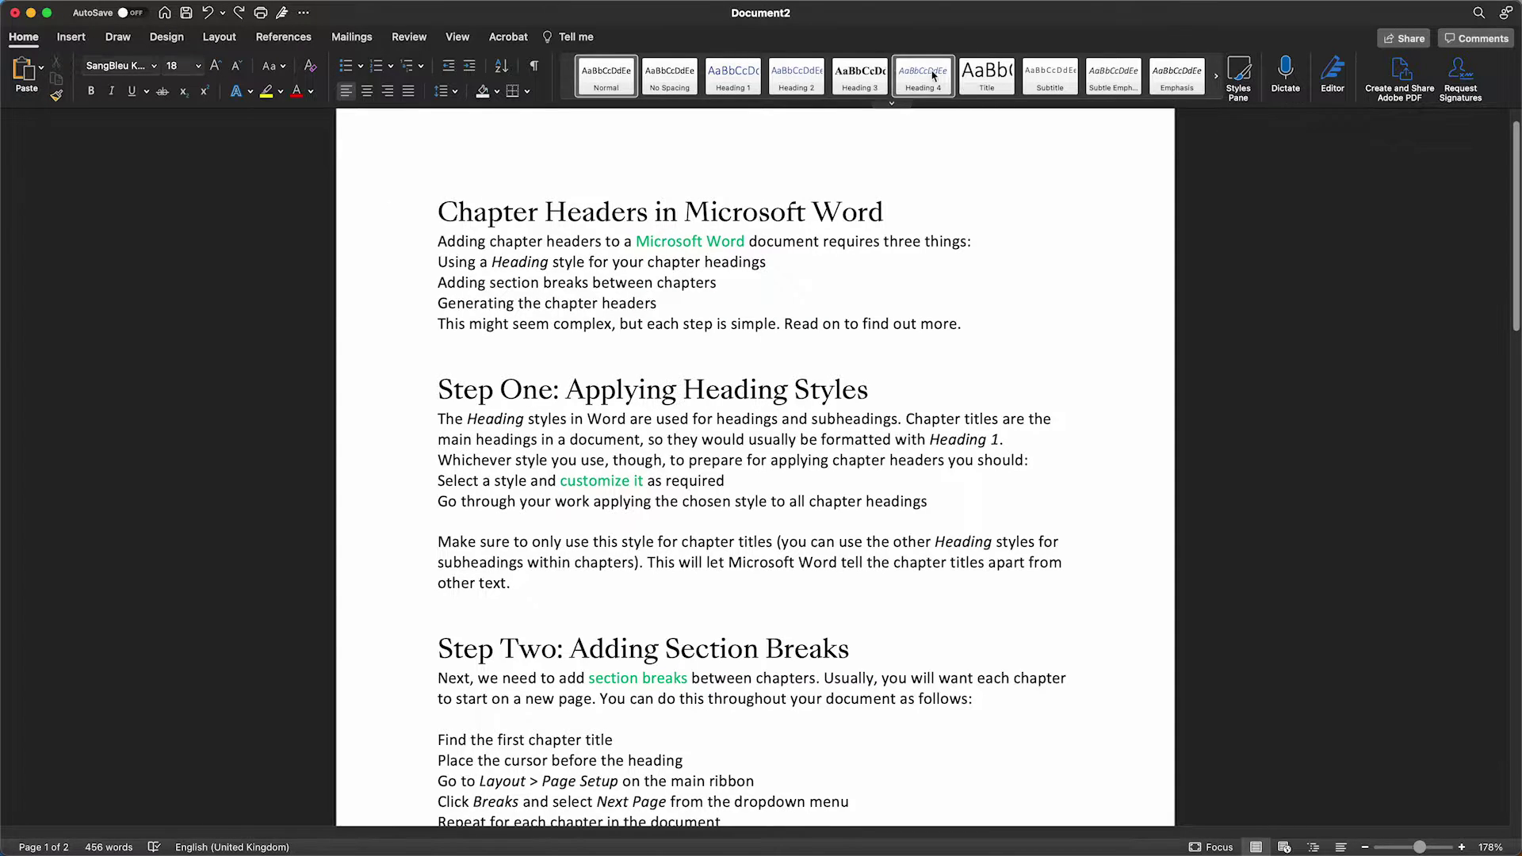
{"action": "right_click", "coordinate": [732, 91]}
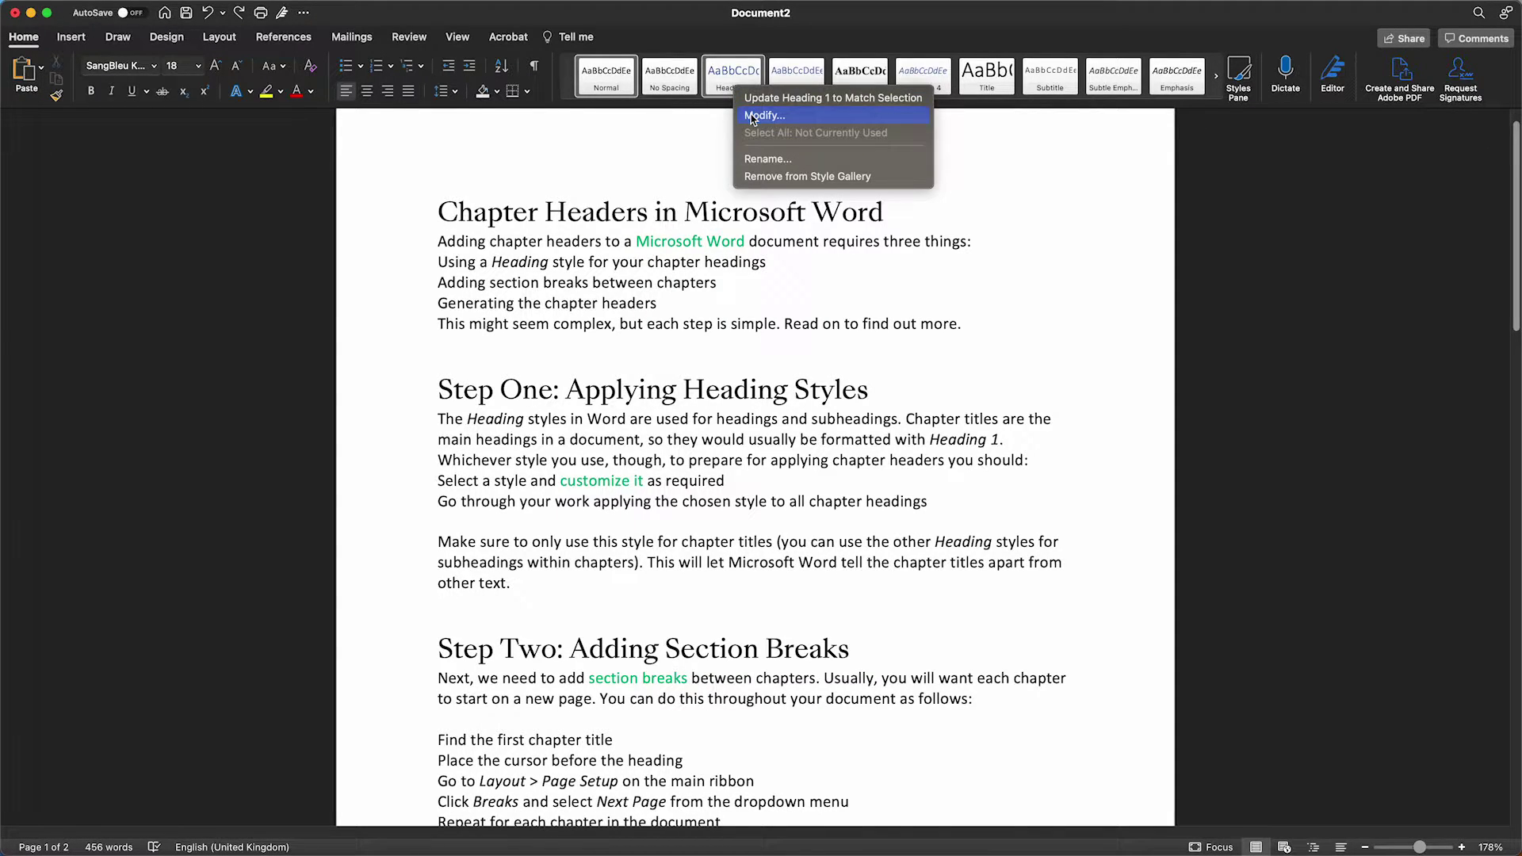
{"action": "left_click", "coordinate": [751, 116]}
{"action": "key", "text": "Return"}
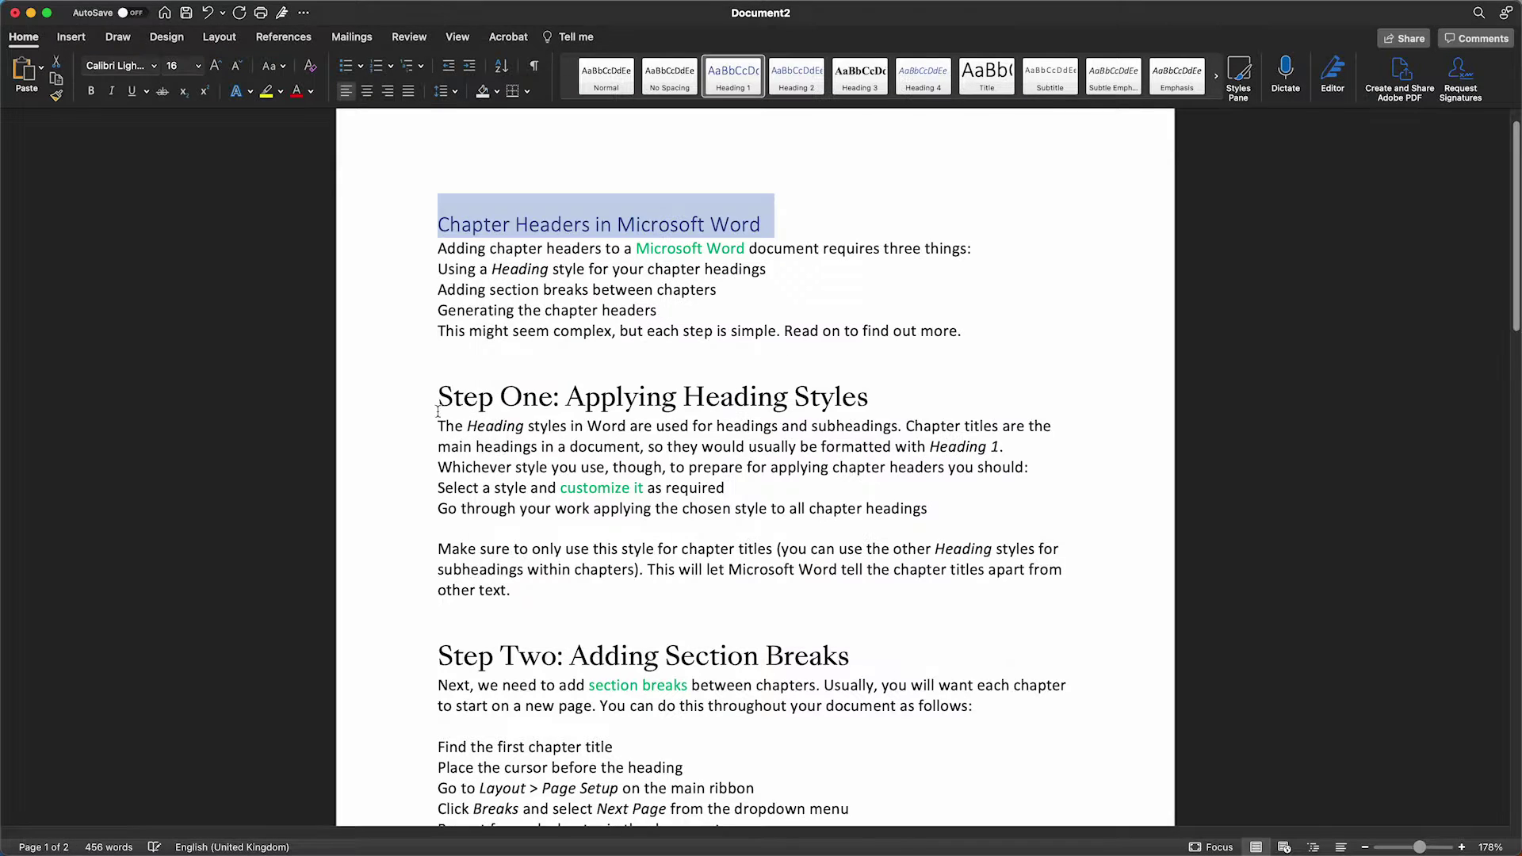
Step: Apply Heading 1 to the Step One, Step Two and Step Three headings
{"action": "triple_click", "coordinate": [434, 402]}
{"action": "key", "text": "super+alt+1"}
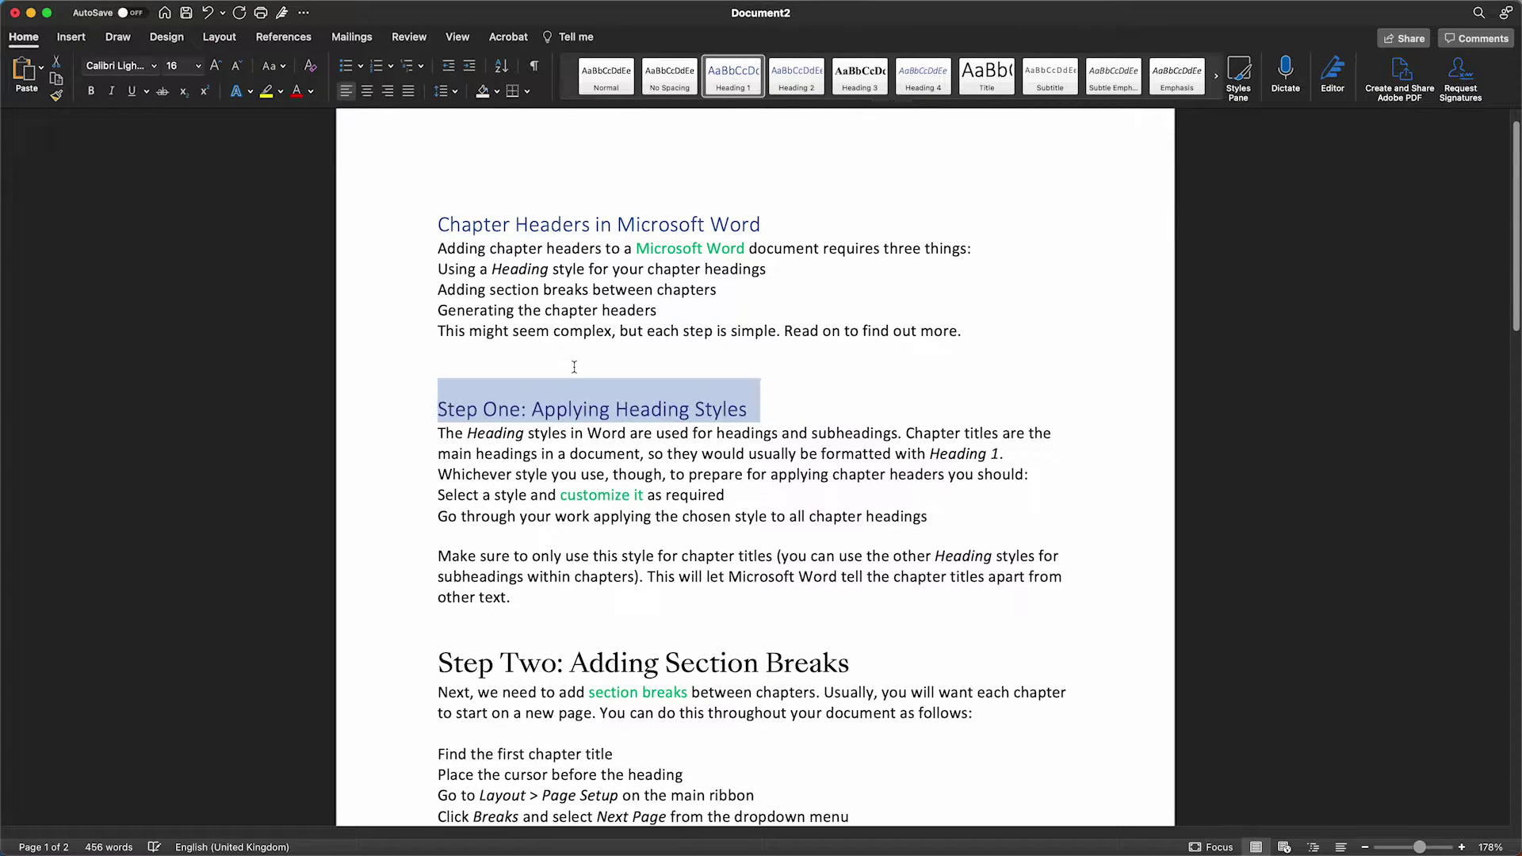
{"action": "scroll", "coordinate": [463, 473], "scroll_direction": "down", "scroll_amount": 2}
{"action": "triple_click", "coordinate": [433, 571]}
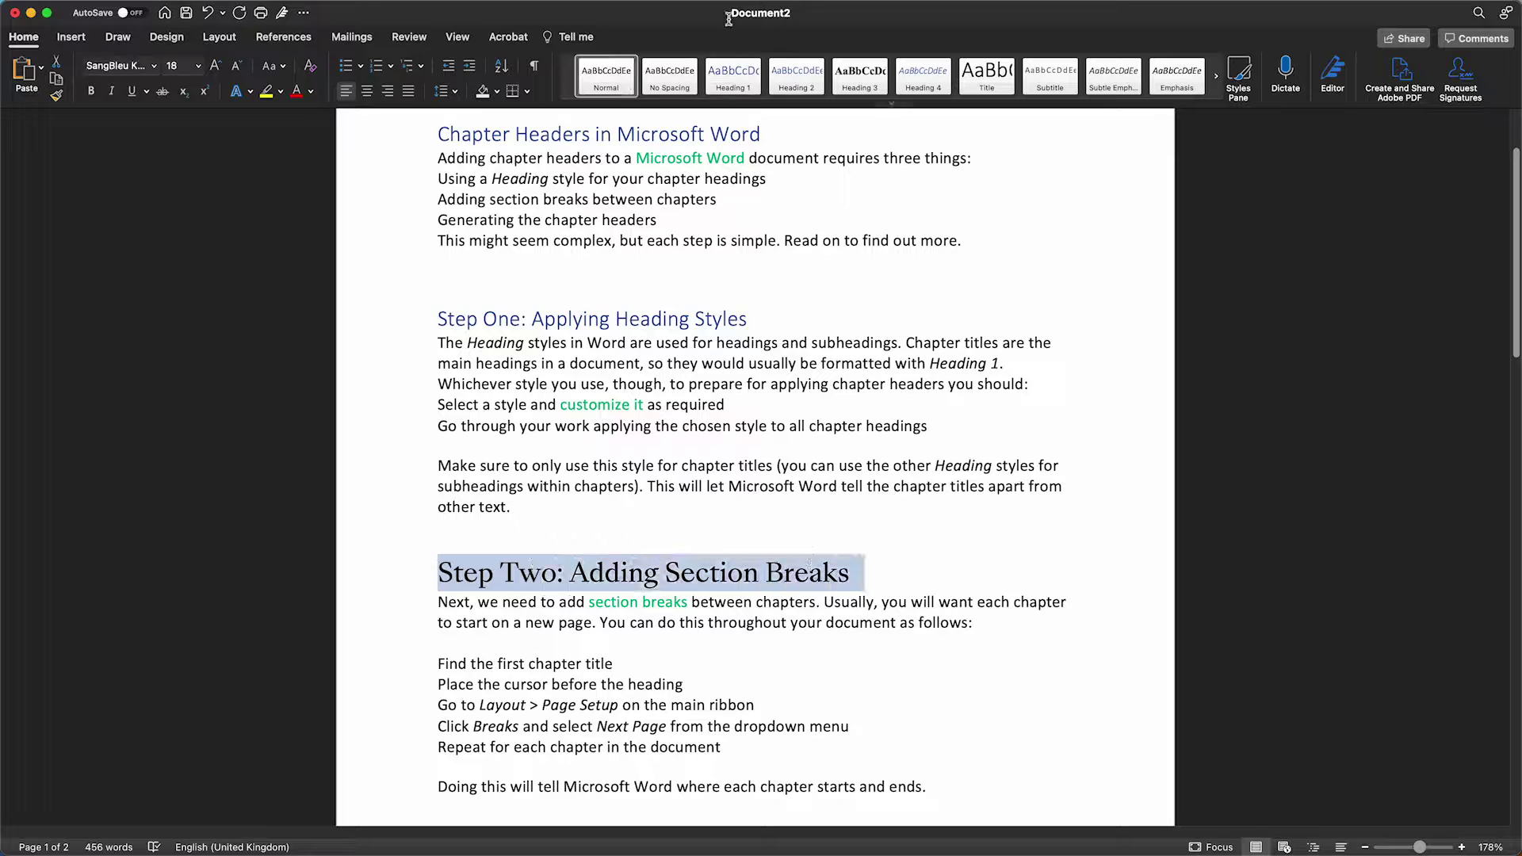
{"action": "left_click", "coordinate": [734, 75]}
{"action": "scroll", "coordinate": [793, 396], "scroll_direction": "down", "scroll_amount": 5}
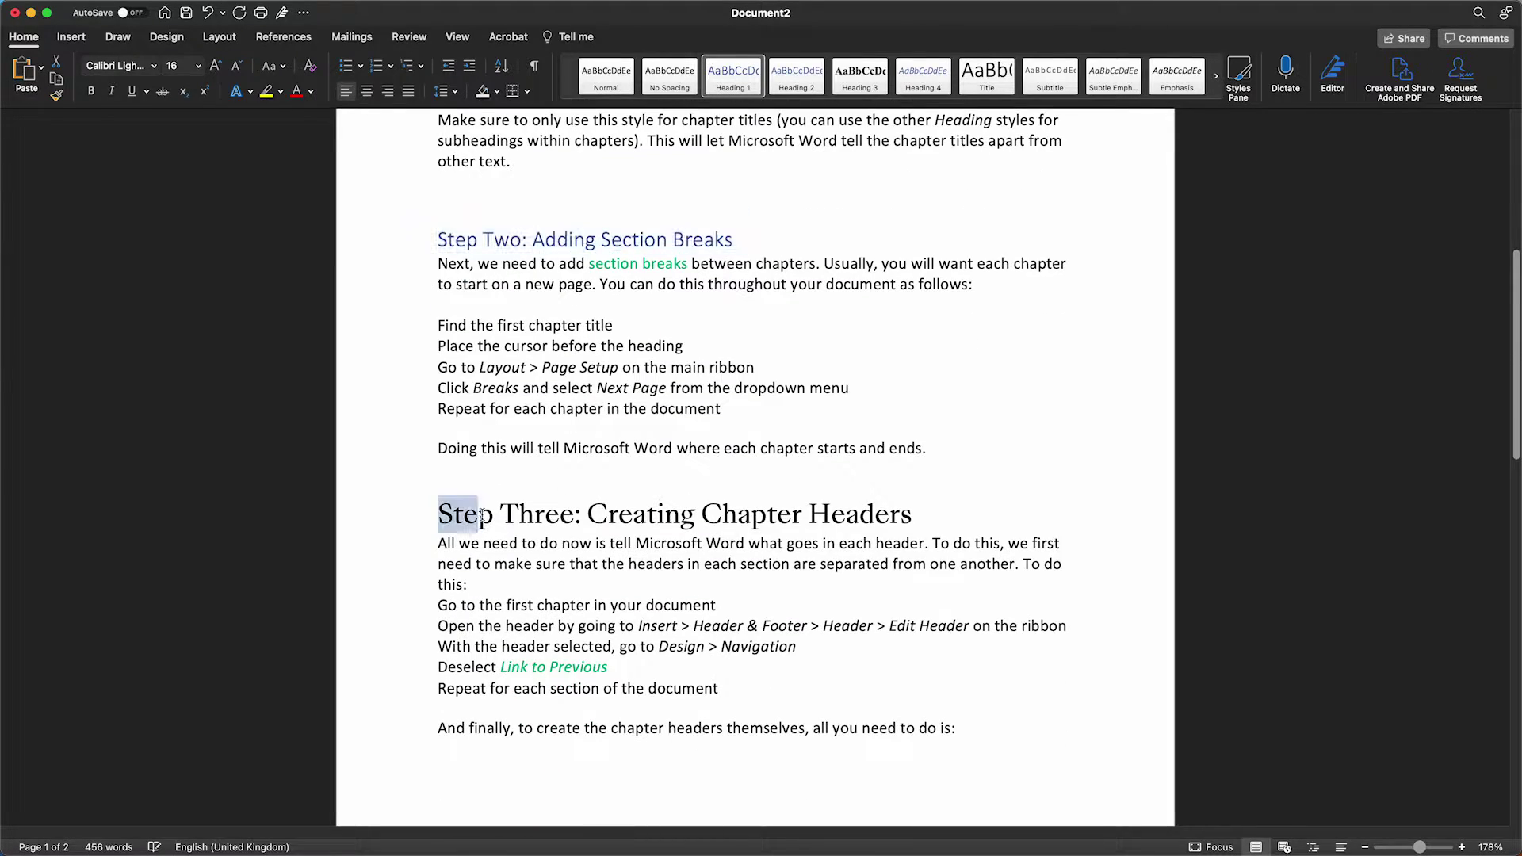
{"action": "triple_click", "coordinate": [872, 519]}
{"action": "key", "text": "super+alt+1"}
{"action": "scroll", "coordinate": [521, 272], "scroll_direction": "up", "scroll_amount": 8}
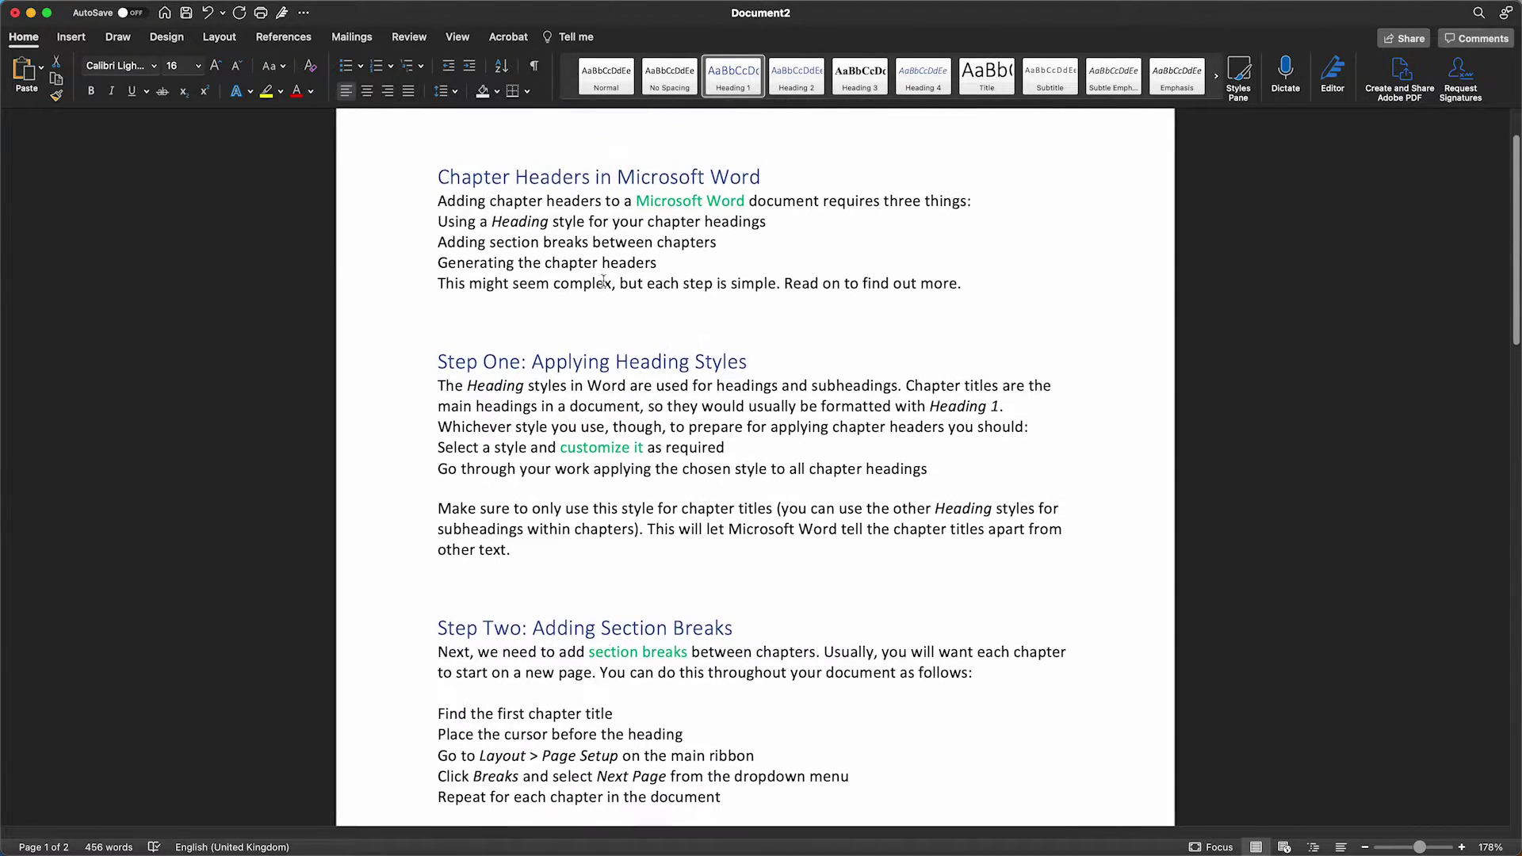
{"action": "left_click", "coordinate": [433, 258]}
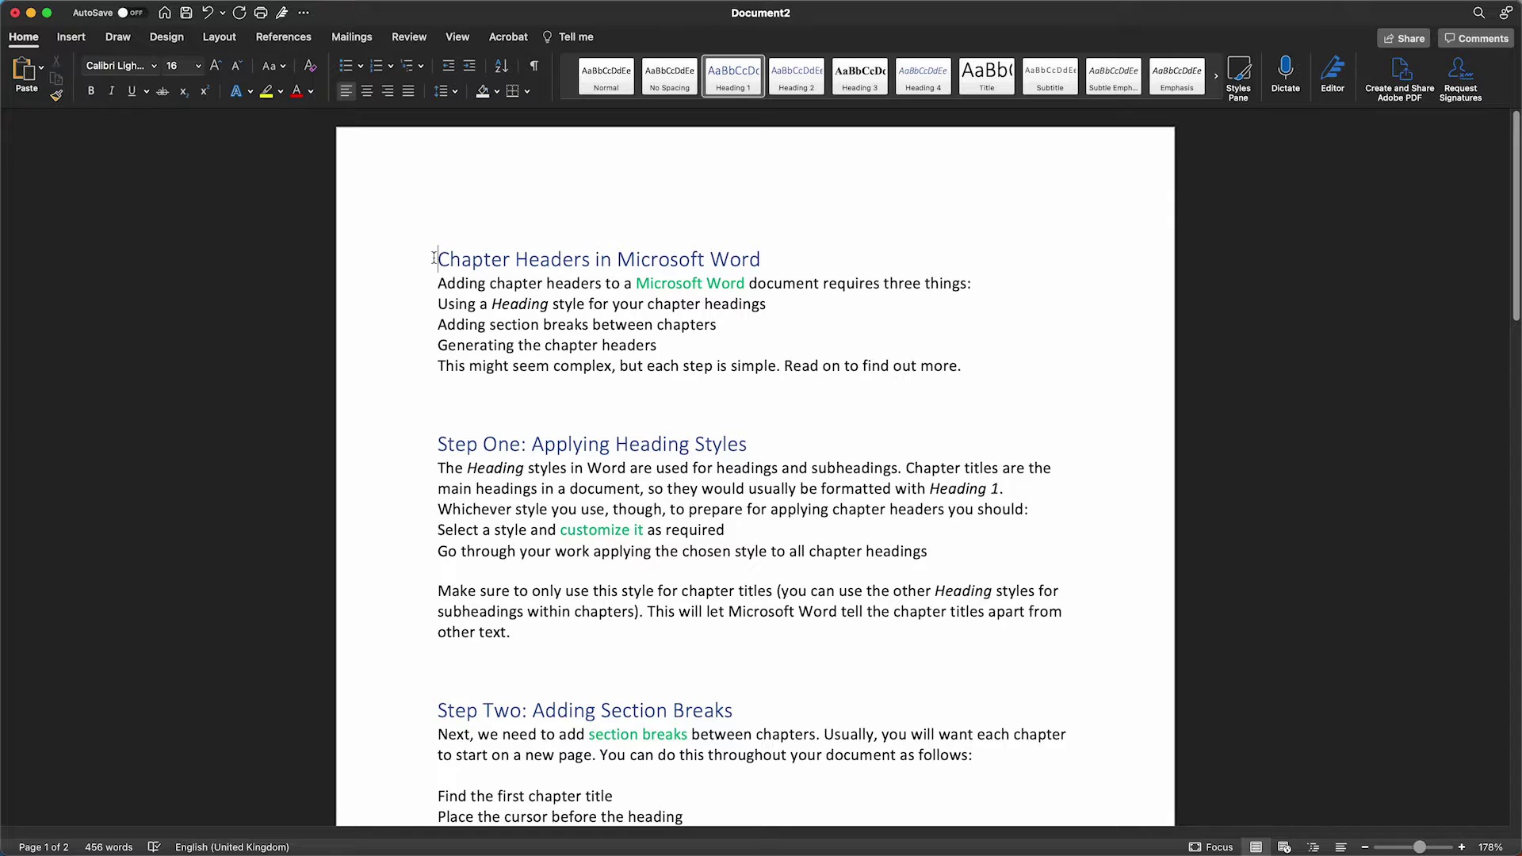
Step: Push the Step One heading onto a new page
{"action": "left_click", "coordinate": [438, 452]}
{"action": "left_click", "coordinate": [70, 38]}
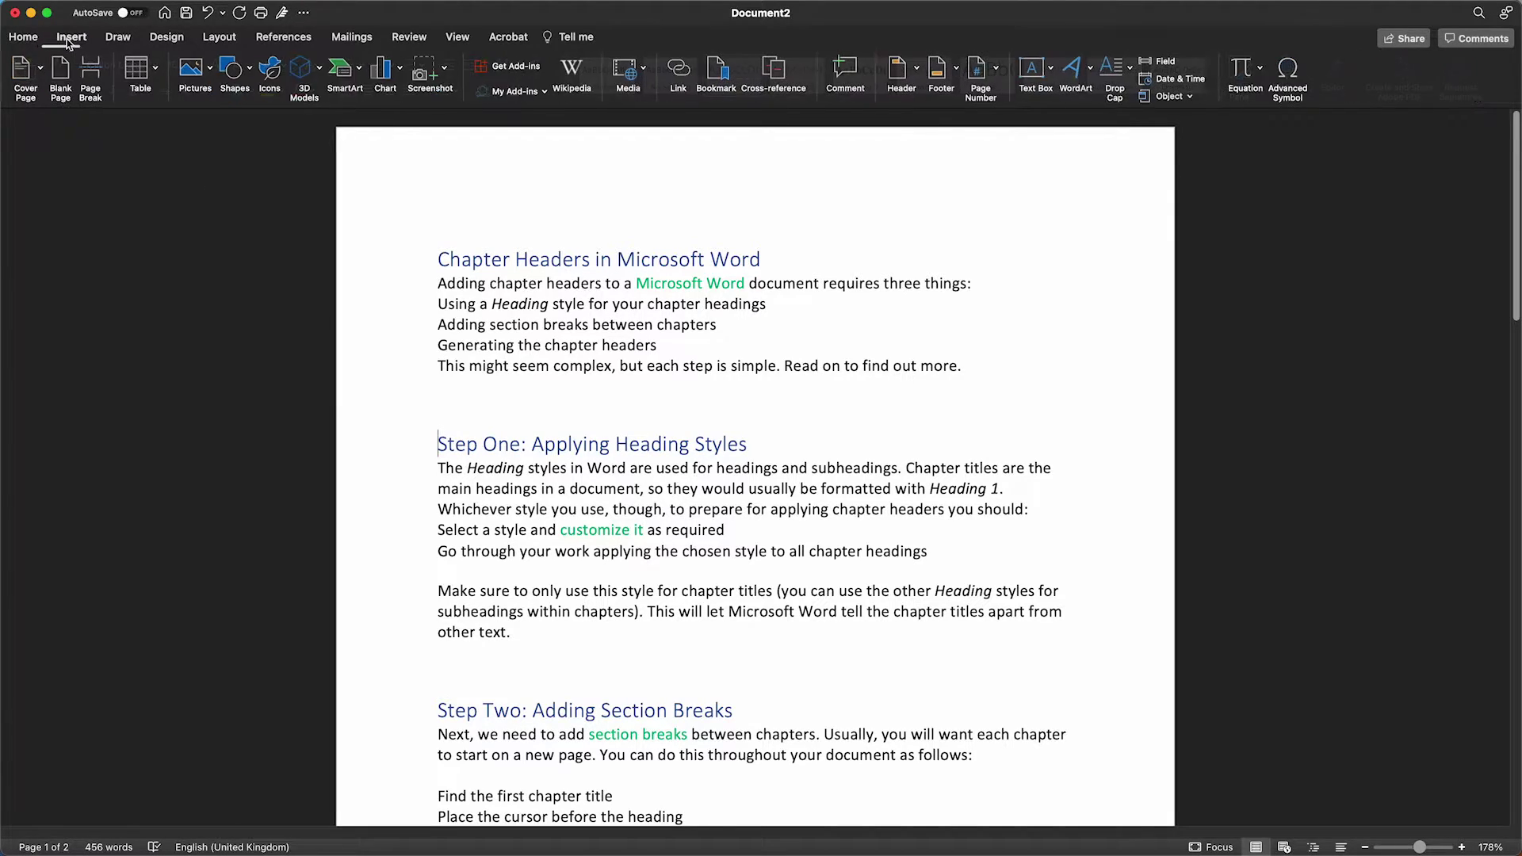
{"action": "left_click", "coordinate": [94, 76]}
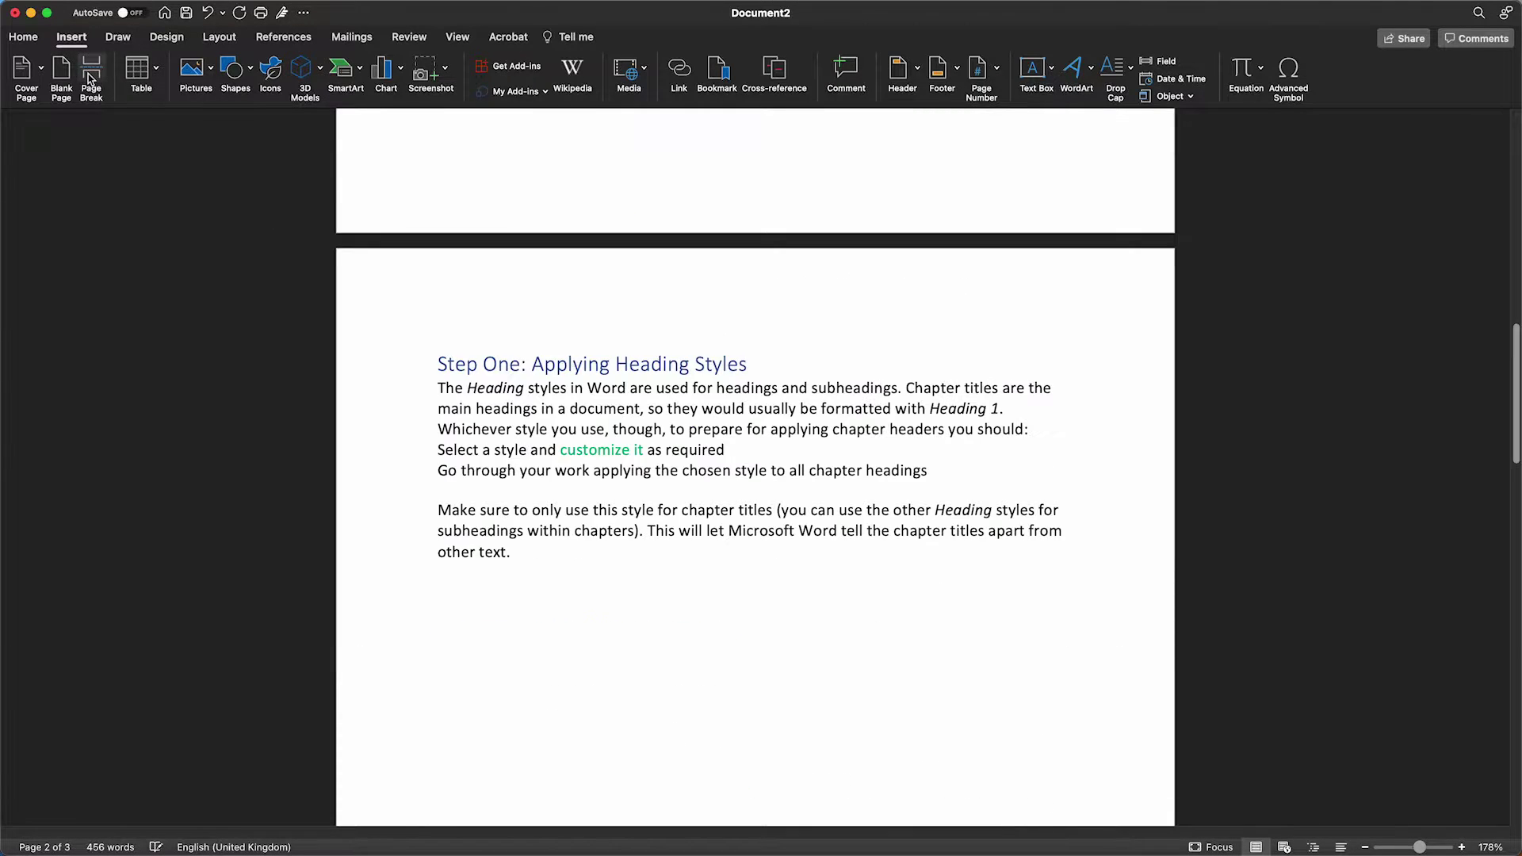
{"action": "scroll", "coordinate": [499, 510], "scroll_direction": "down", "scroll_amount": 20}
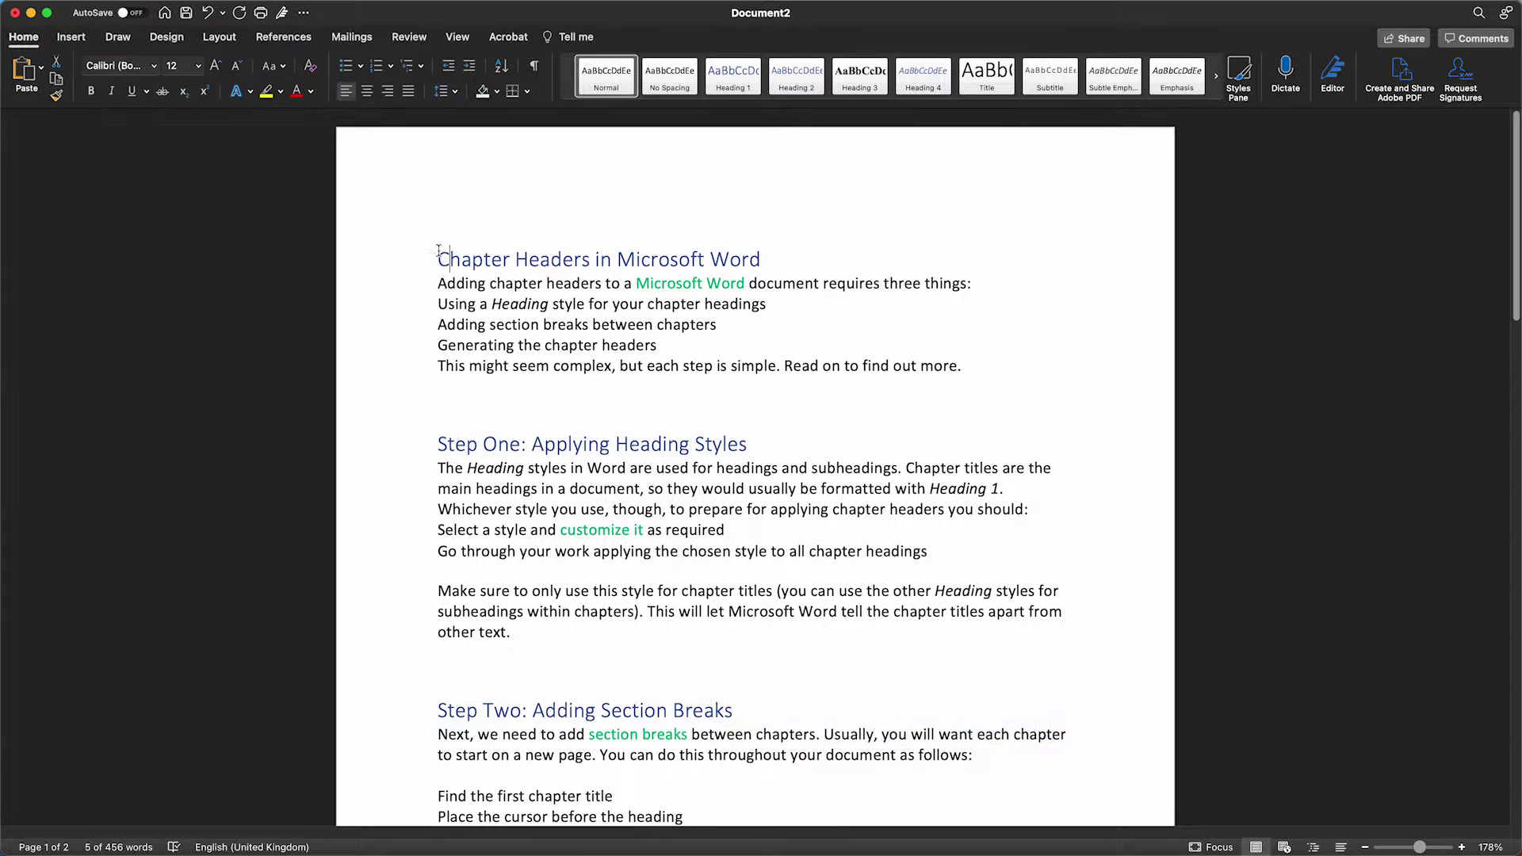
Step: Insert Next Page section breaks so the remaining Step headings, including Step Three, start new pages
{"action": "left_click", "coordinate": [214, 40]}
{"action": "left_click", "coordinate": [208, 75]}
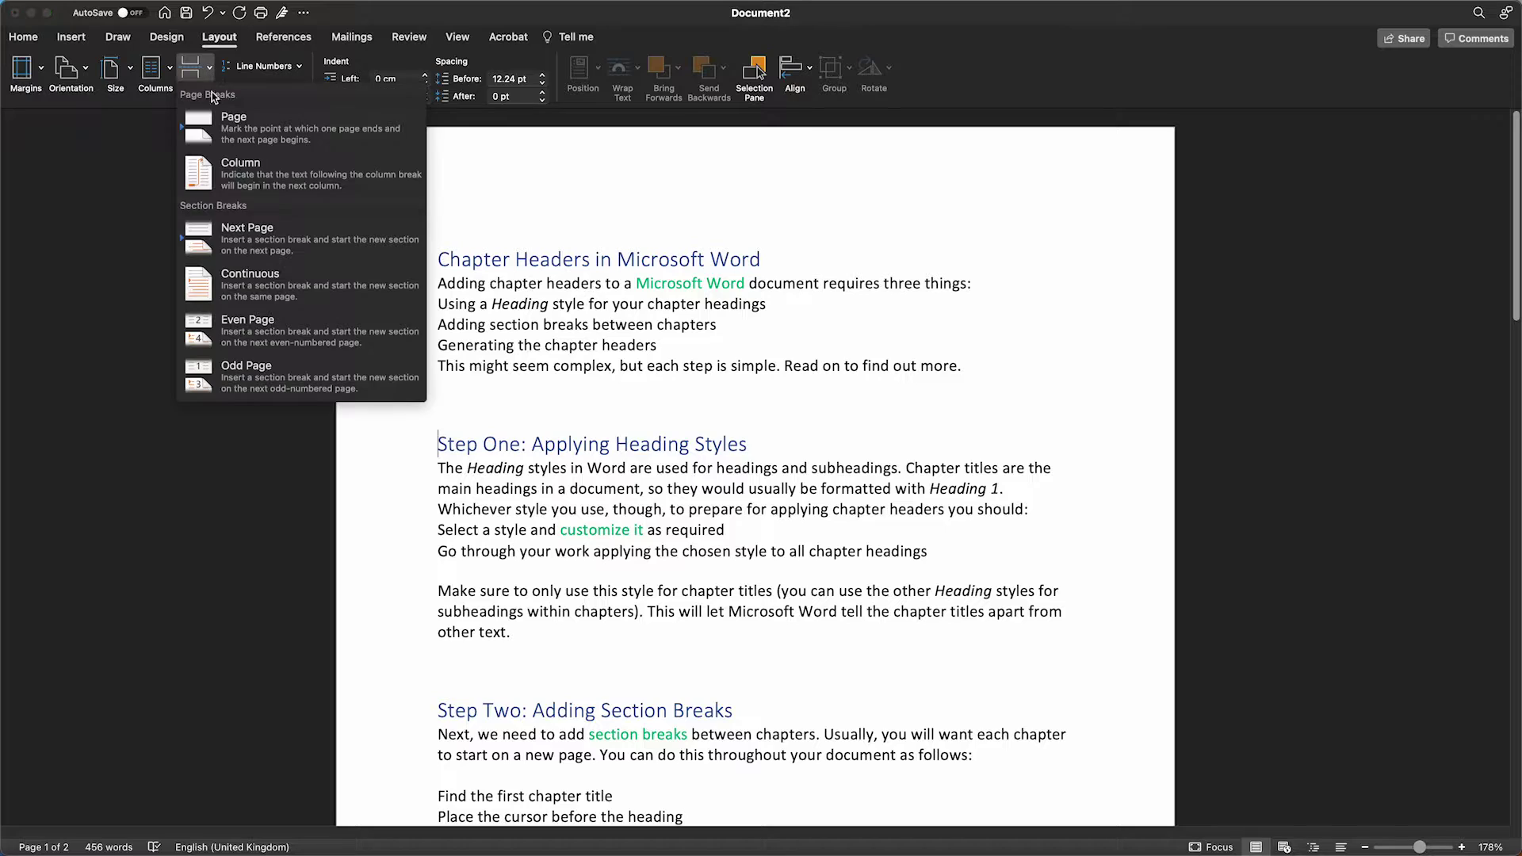
{"action": "left_click", "coordinate": [251, 252]}
{"action": "scroll", "coordinate": [337, 317], "scroll_direction": "down", "scroll_amount": 10}
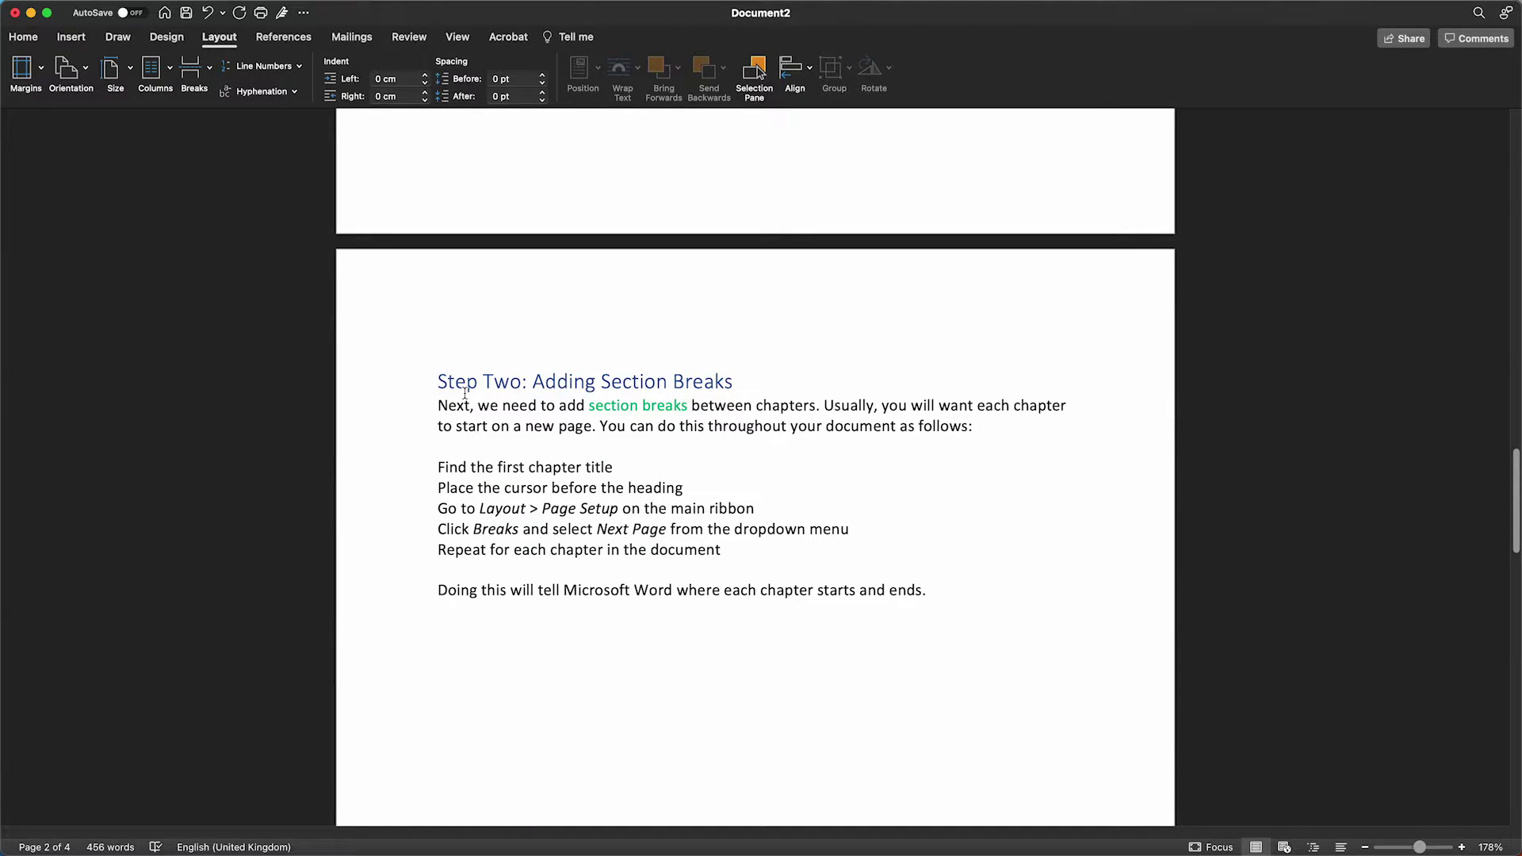
{"action": "scroll", "coordinate": [464, 393], "scroll_direction": "down", "scroll_amount": 15}
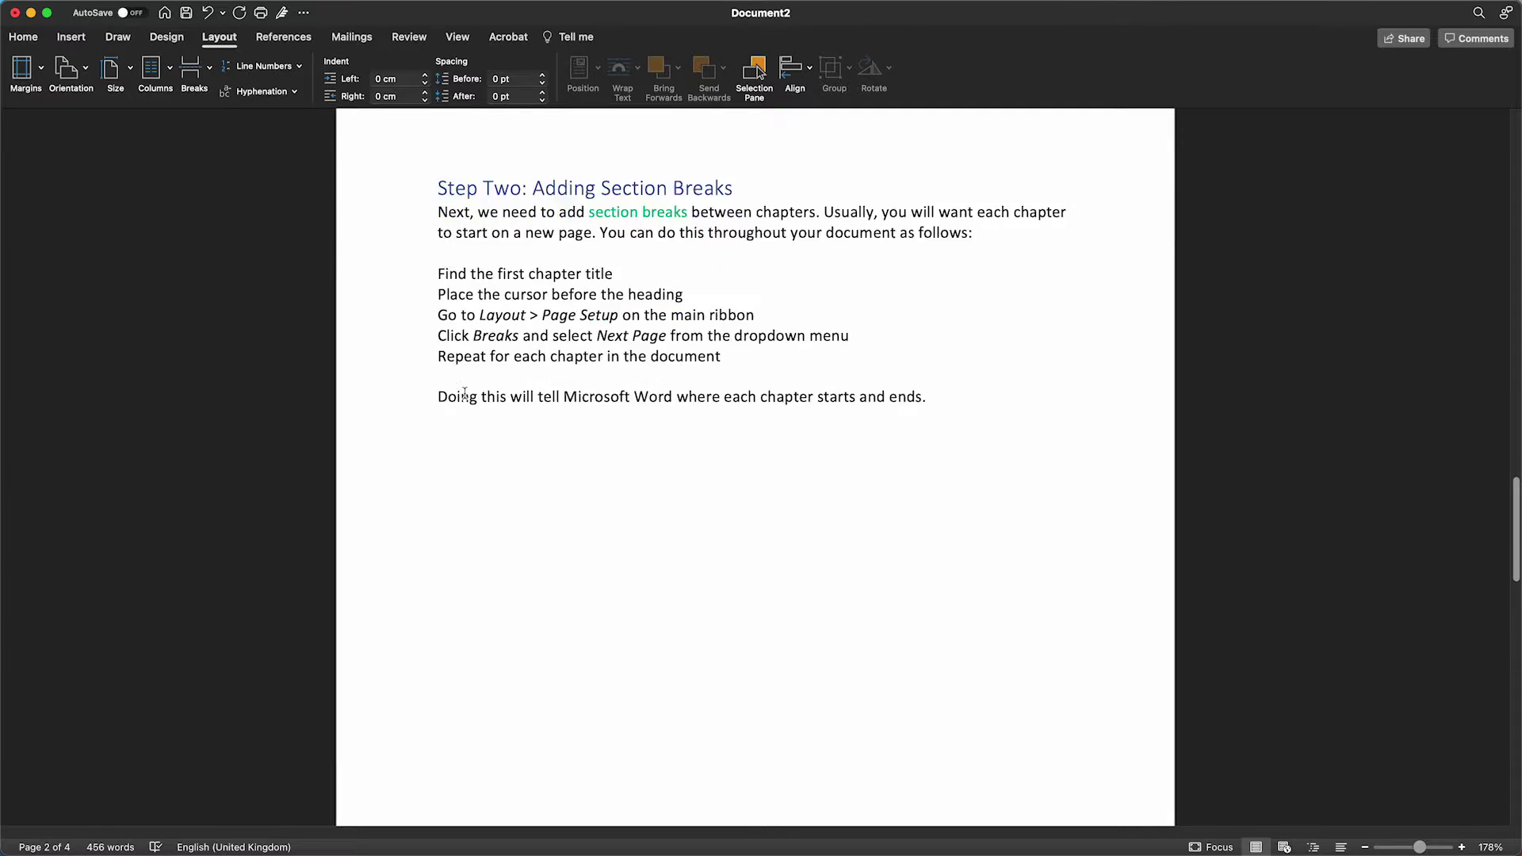
{"action": "left_click", "coordinate": [537, 291]}
{"action": "key", "text": "Home"}
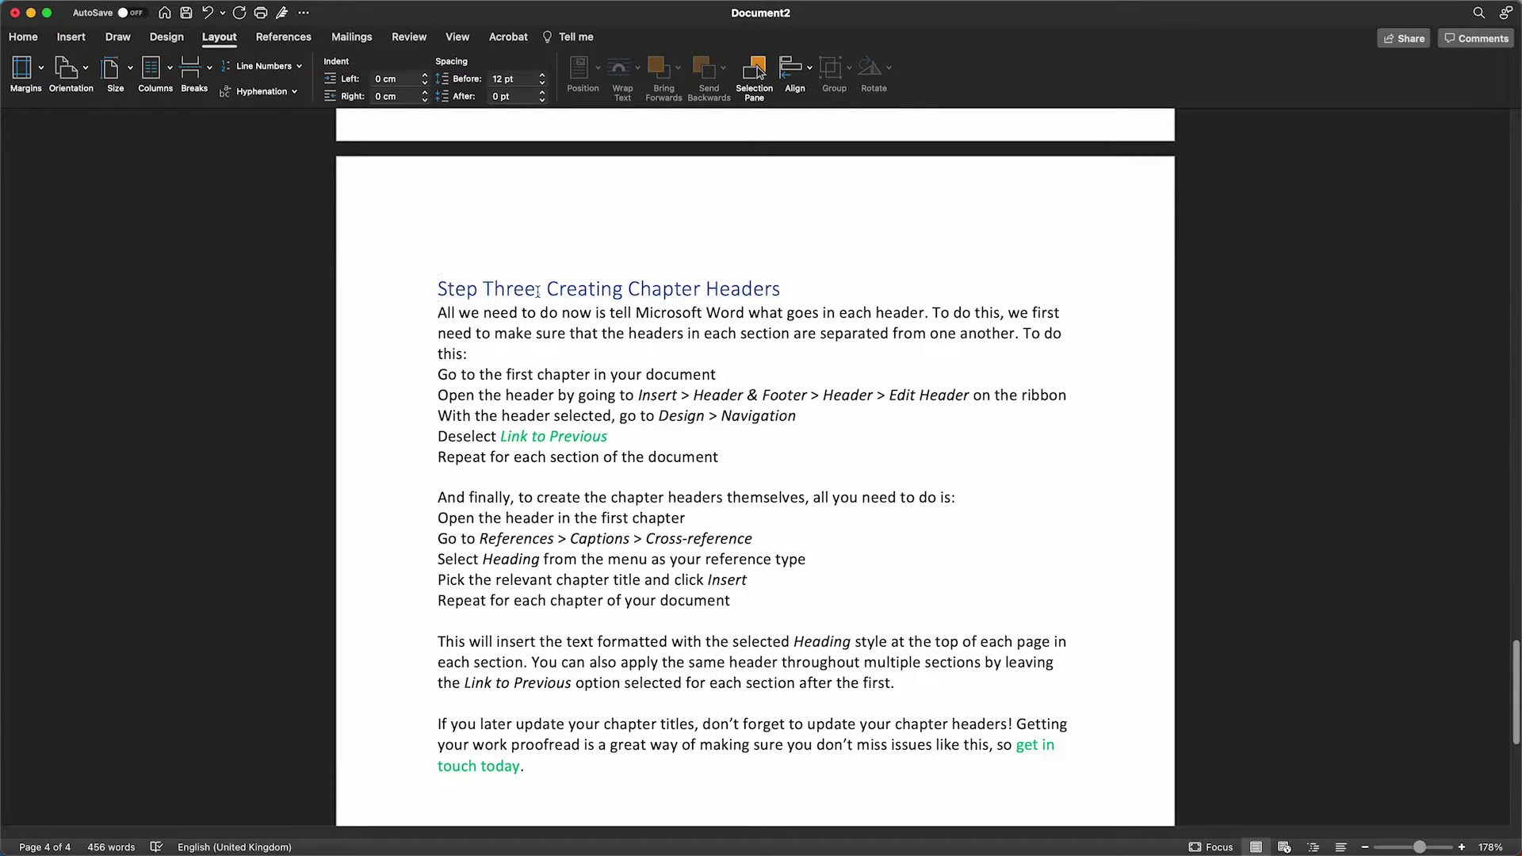
{"action": "scroll", "coordinate": [493, 213], "scroll_direction": "up", "scroll_amount": 20}
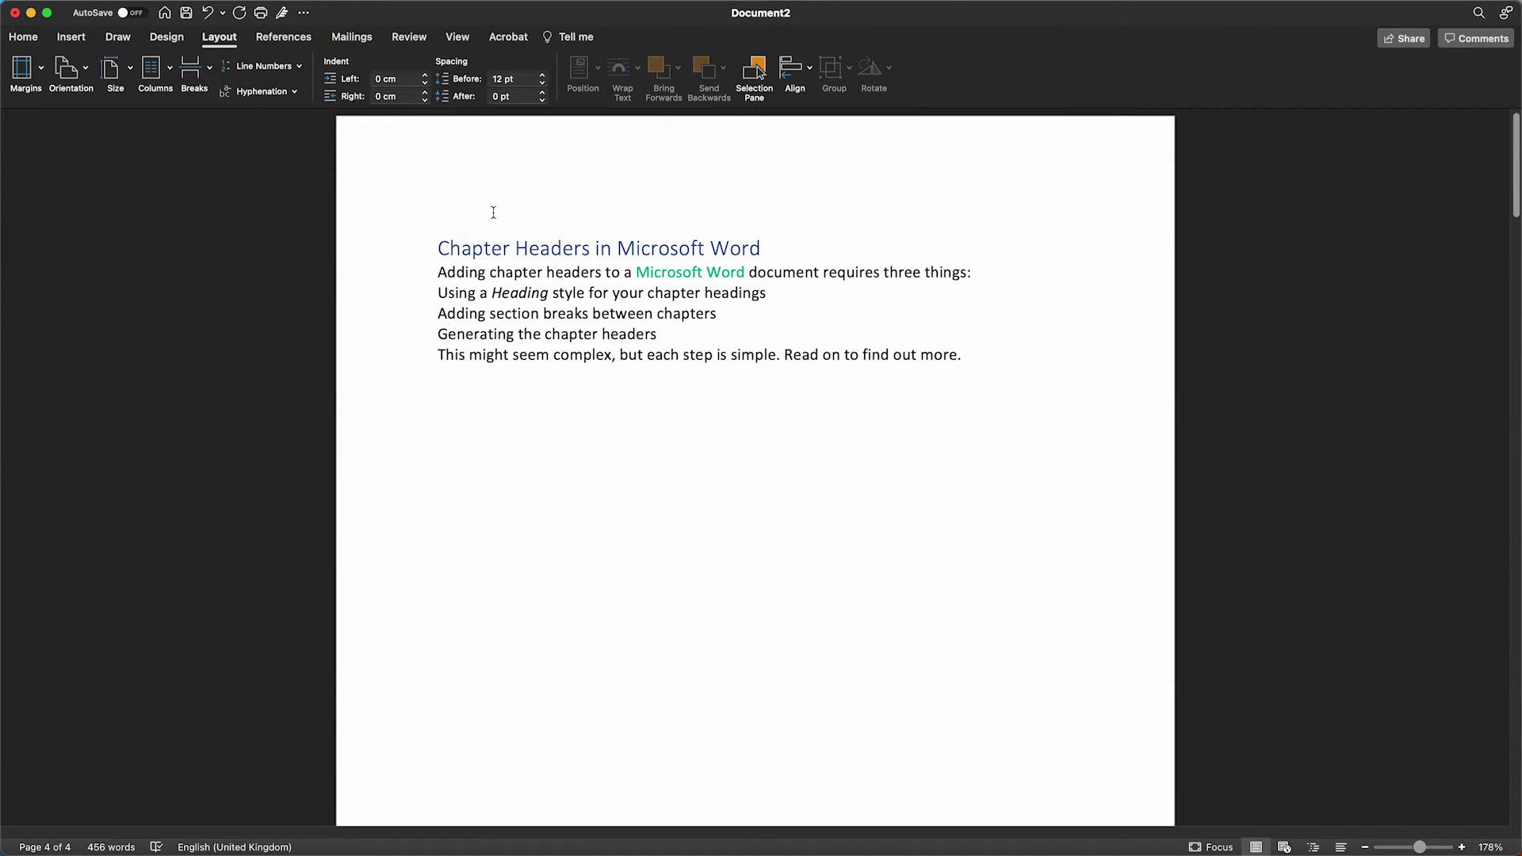
{"action": "double_click", "coordinate": [450, 173]}
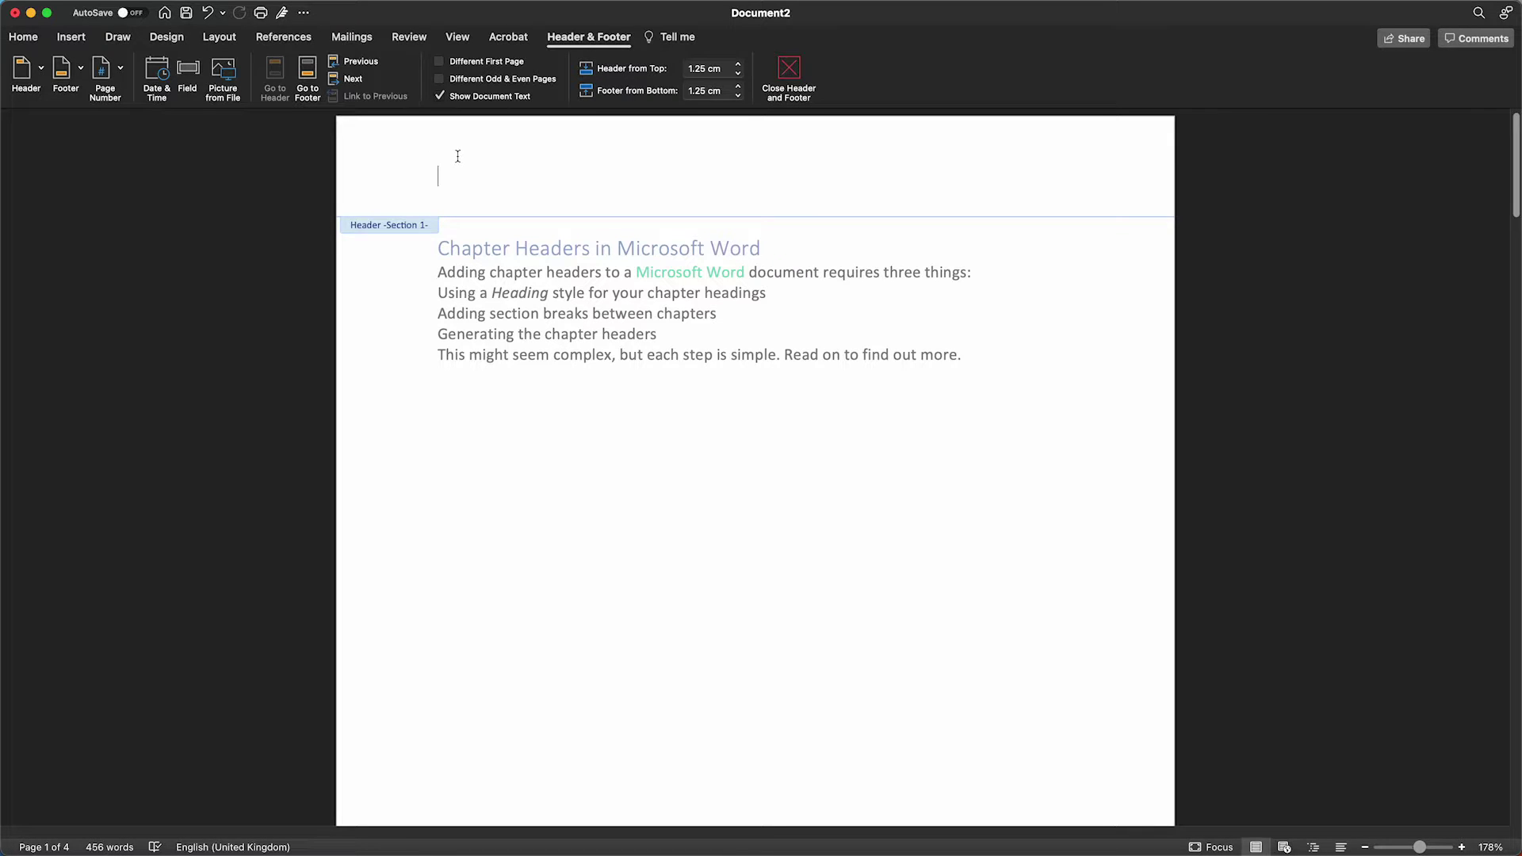
{"action": "scroll", "coordinate": [442, 313], "scroll_direction": "down", "scroll_amount": 15}
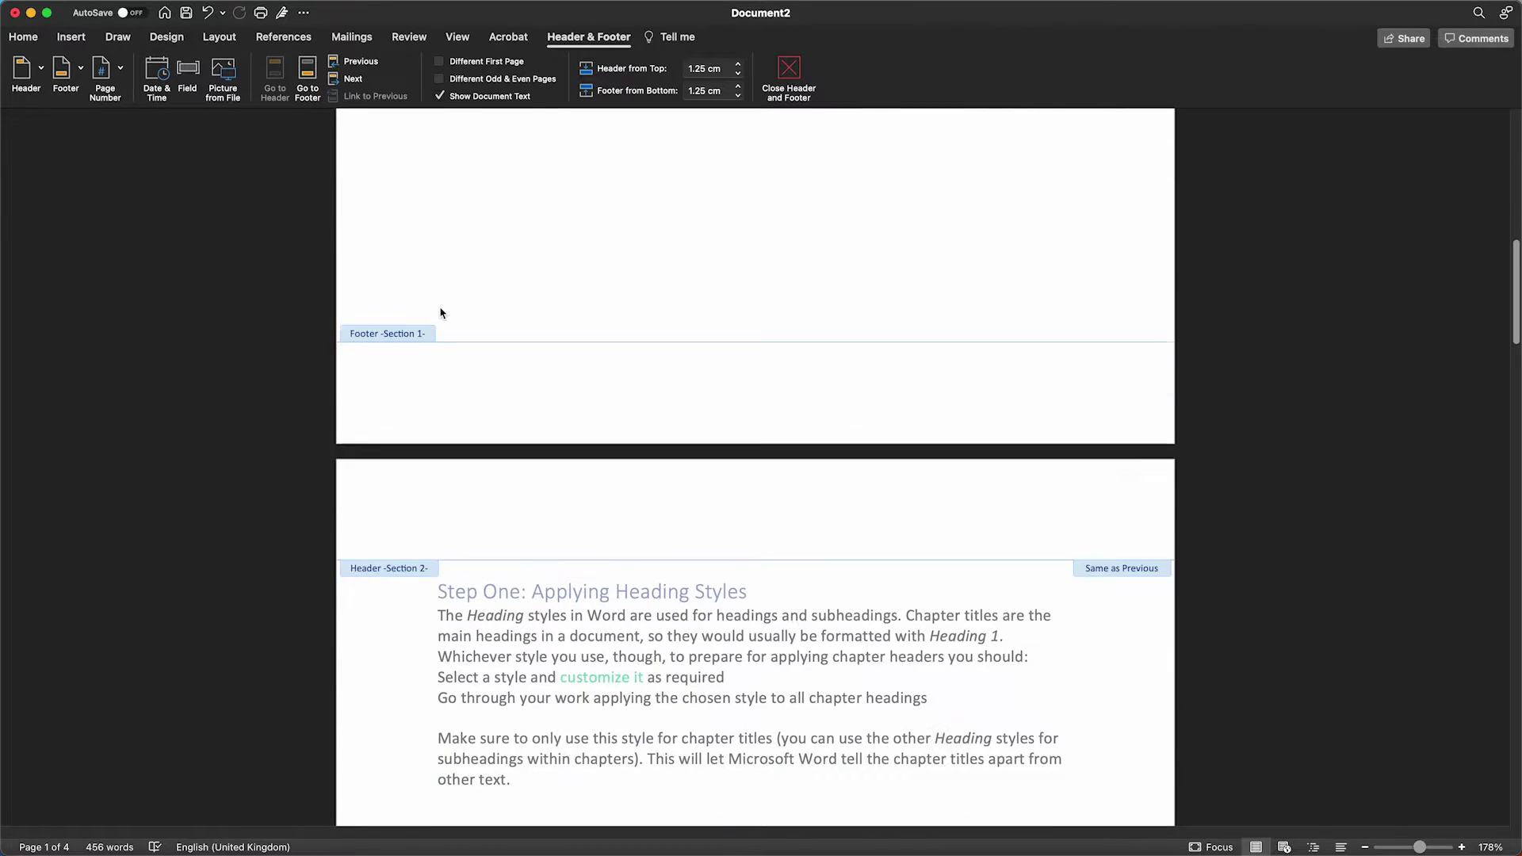
{"action": "left_click", "coordinate": [439, 365]}
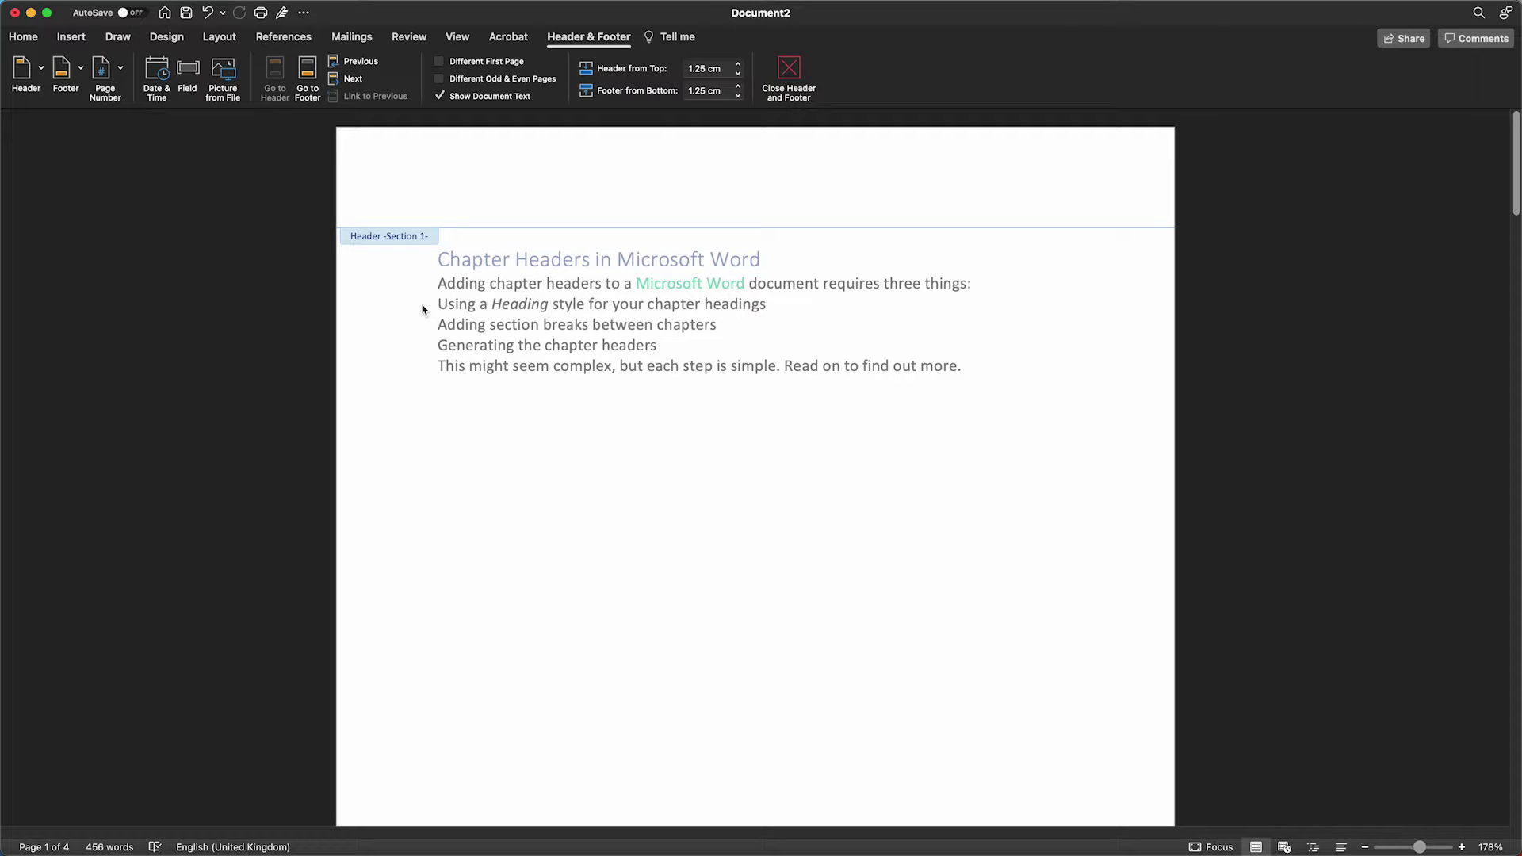
{"action": "left_click", "coordinate": [448, 181]}
Step: Insert a StyleRef field with STYLEREF "Heading 1" into the first-page header
{"action": "left_click", "coordinate": [187, 69]}
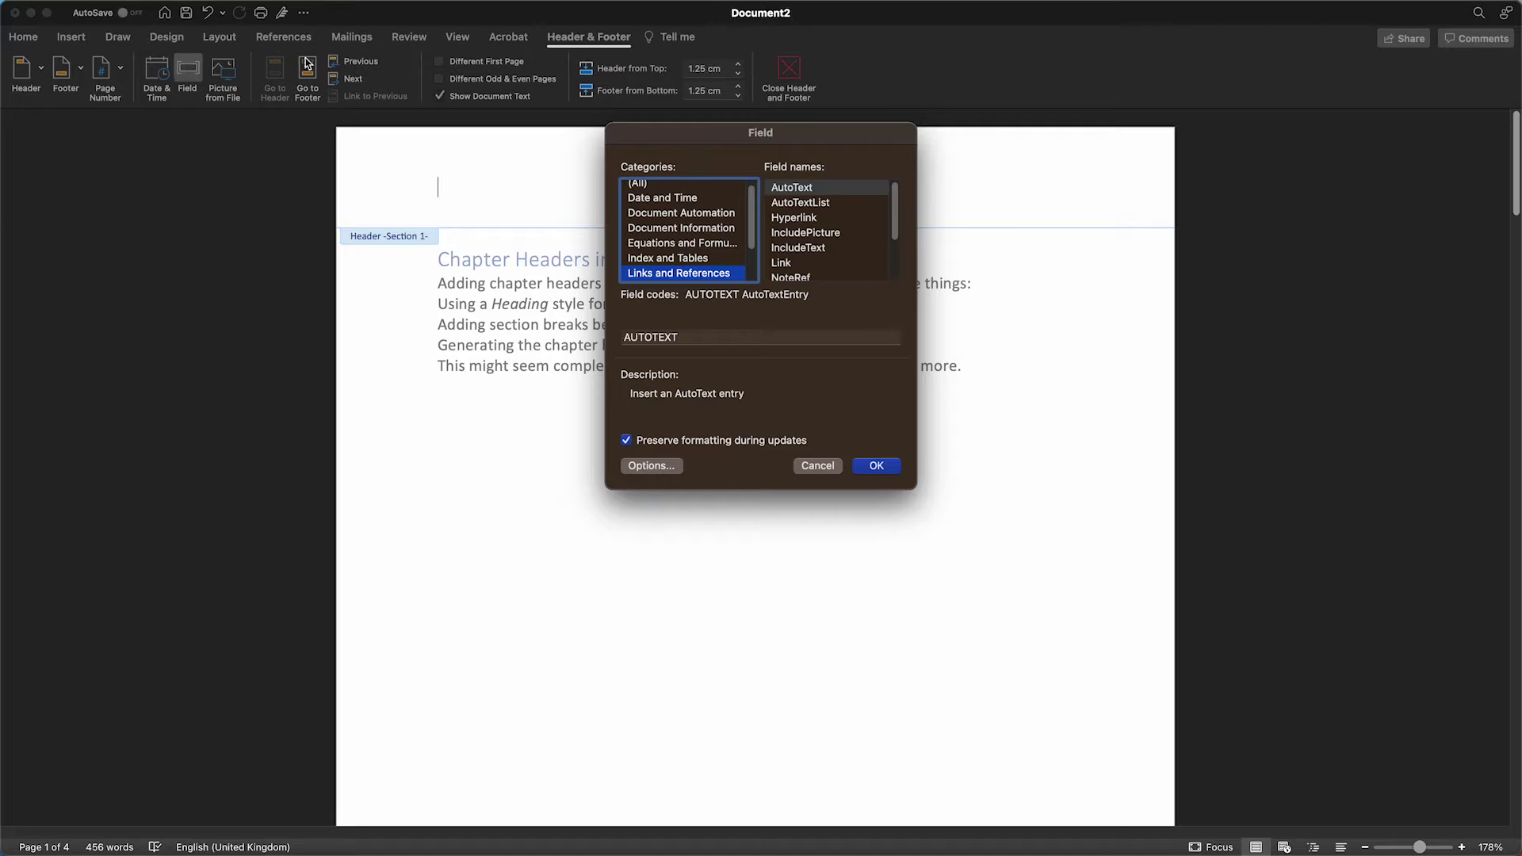
{"action": "scroll", "coordinate": [655, 252], "scroll_direction": "down", "scroll_amount": 2}
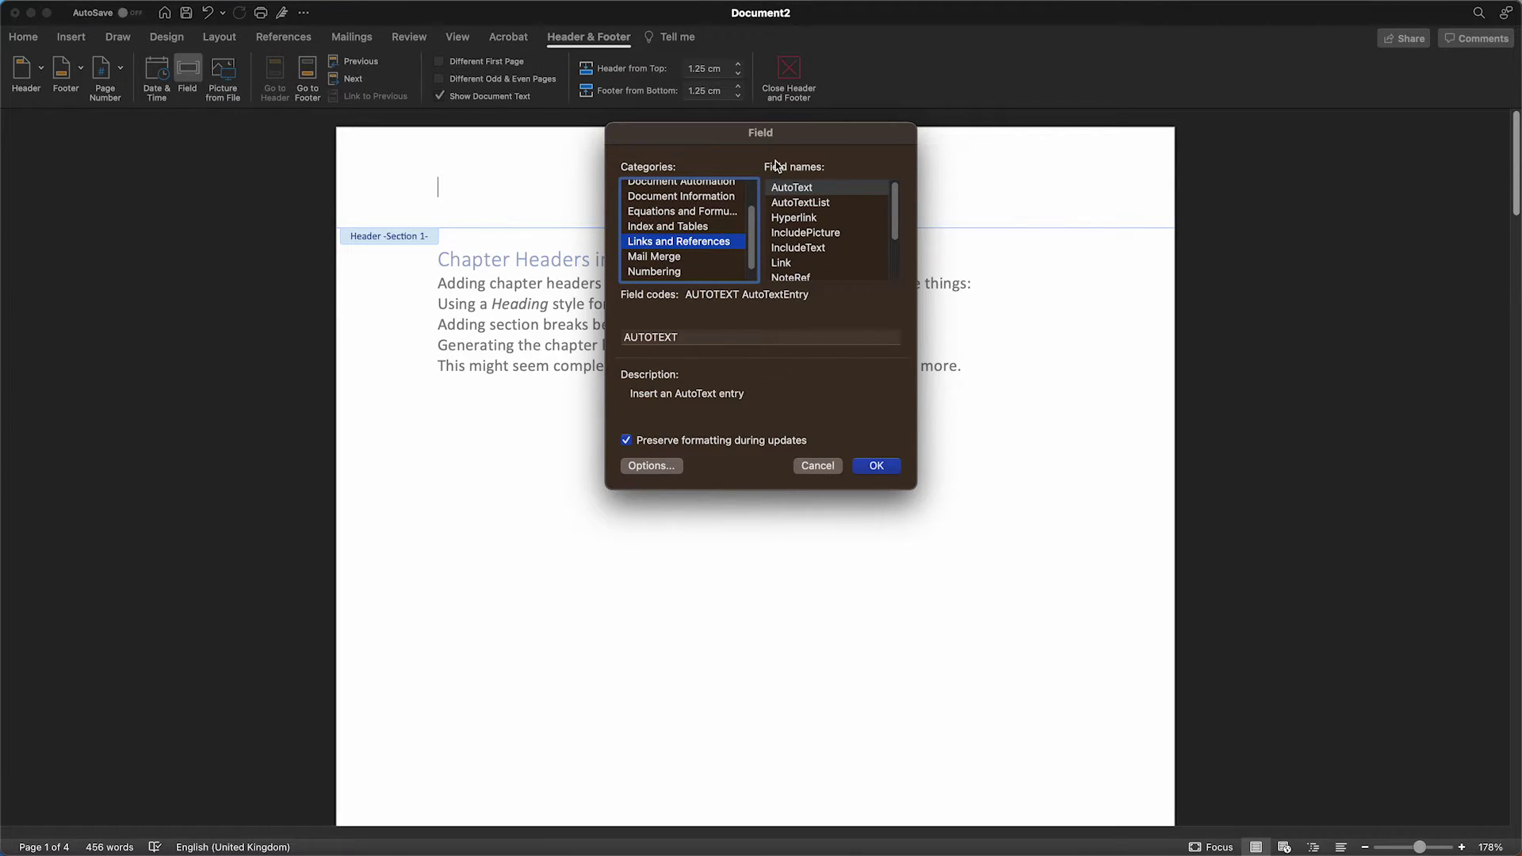
{"action": "scroll", "coordinate": [799, 244], "scroll_direction": "down", "scroll_amount": 3}
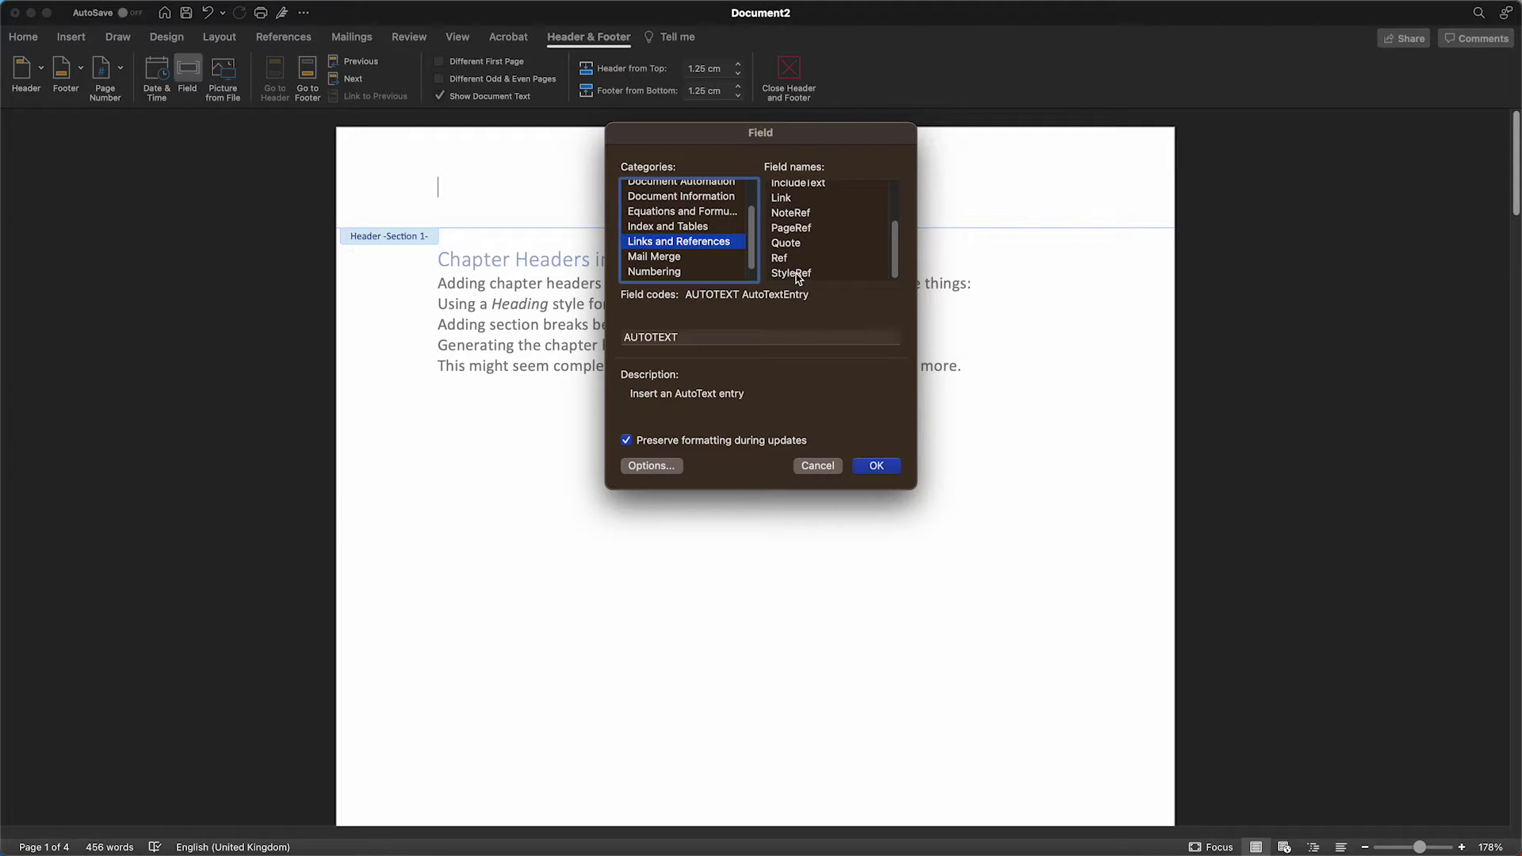
{"action": "left_click", "coordinate": [796, 274]}
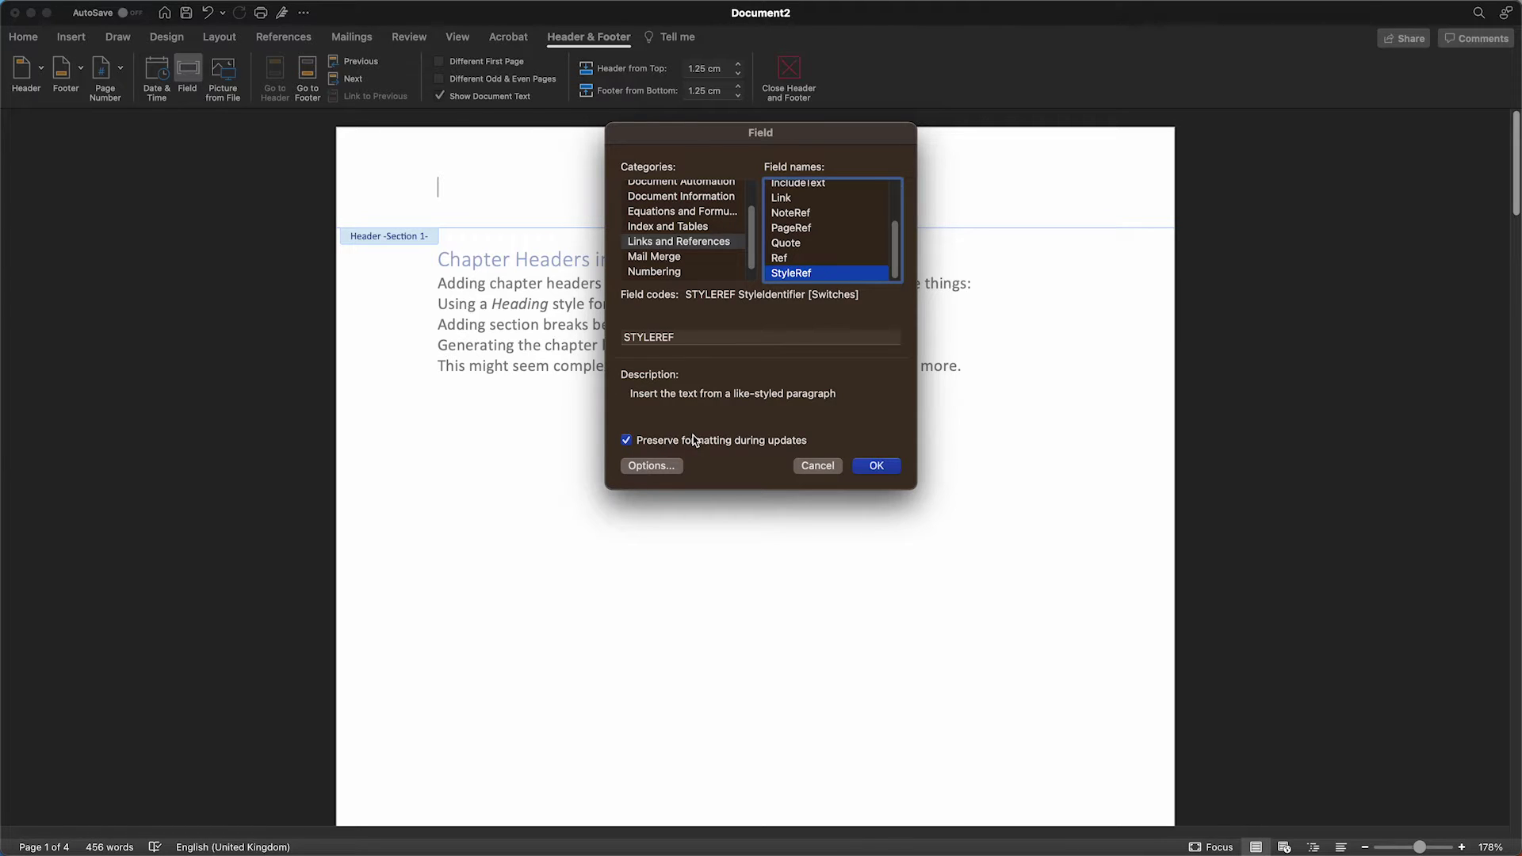
{"action": "left_click", "coordinate": [661, 465]}
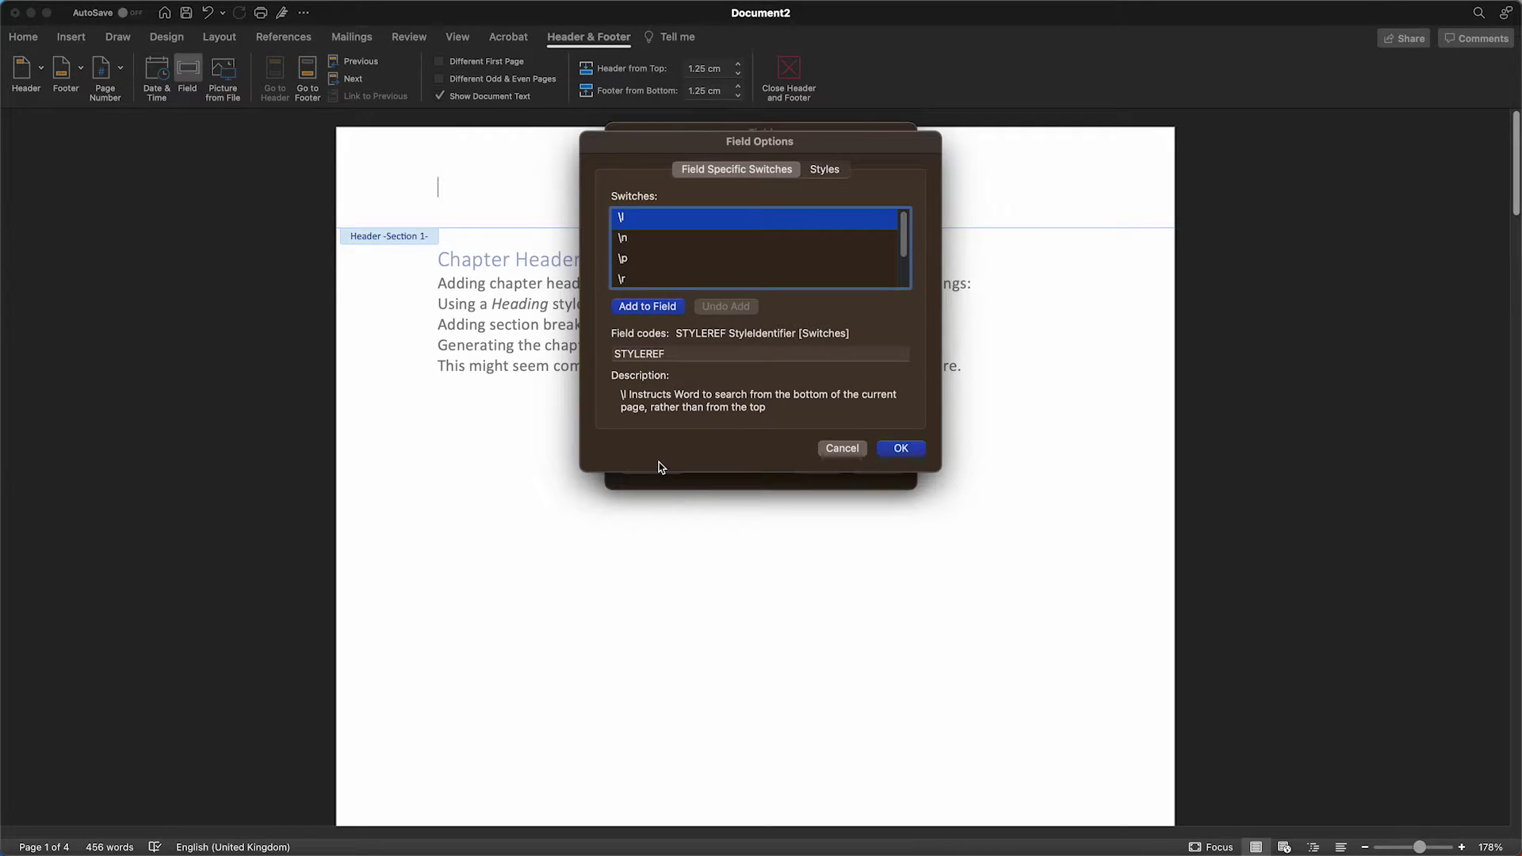
{"action": "left_click", "coordinate": [814, 173]}
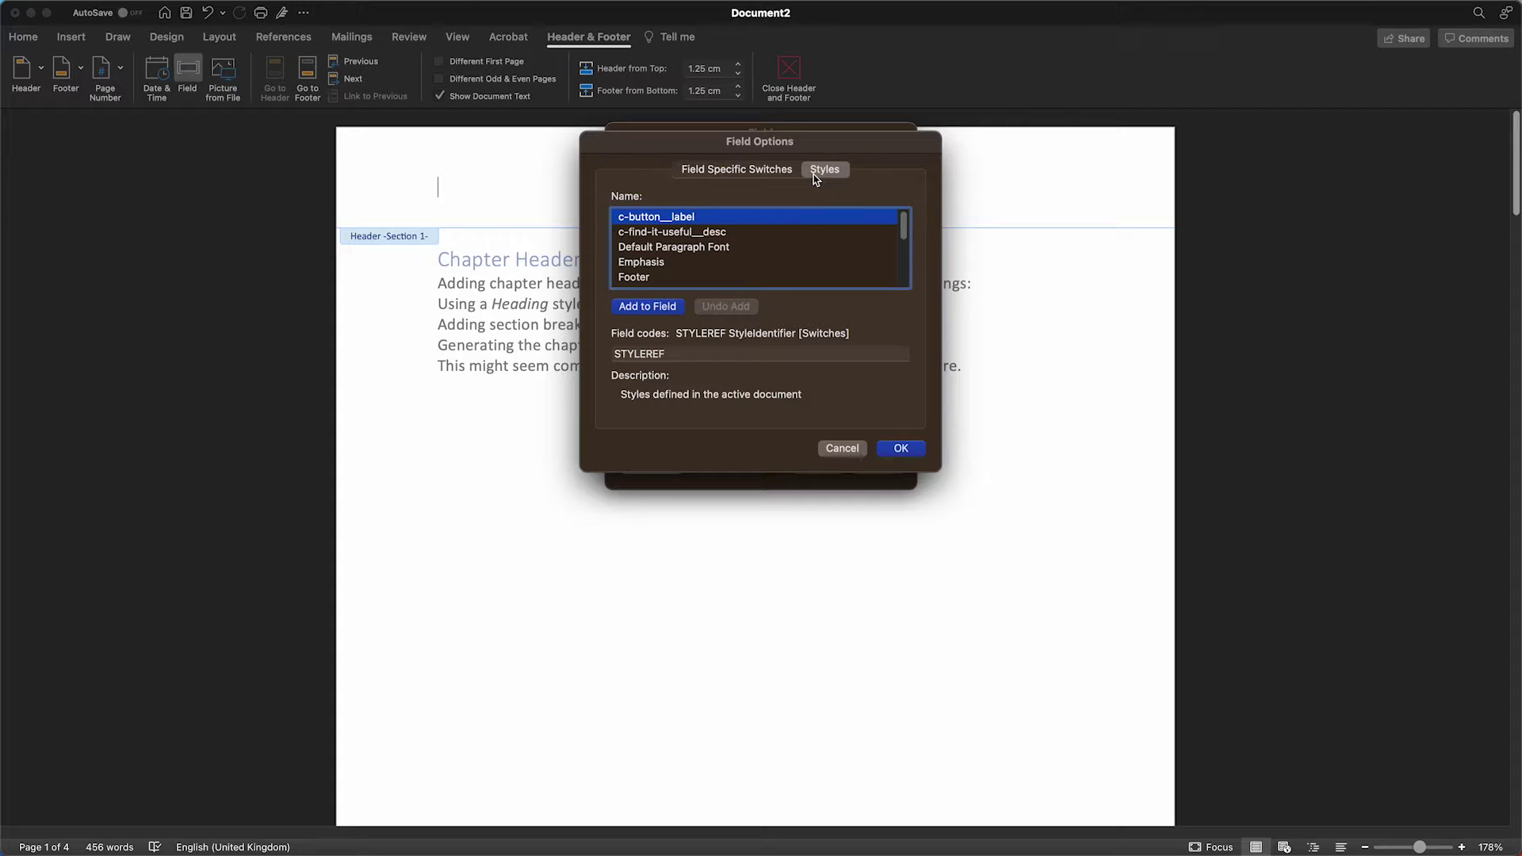
{"action": "scroll", "coordinate": [706, 282], "scroll_direction": "down", "scroll_amount": 3}
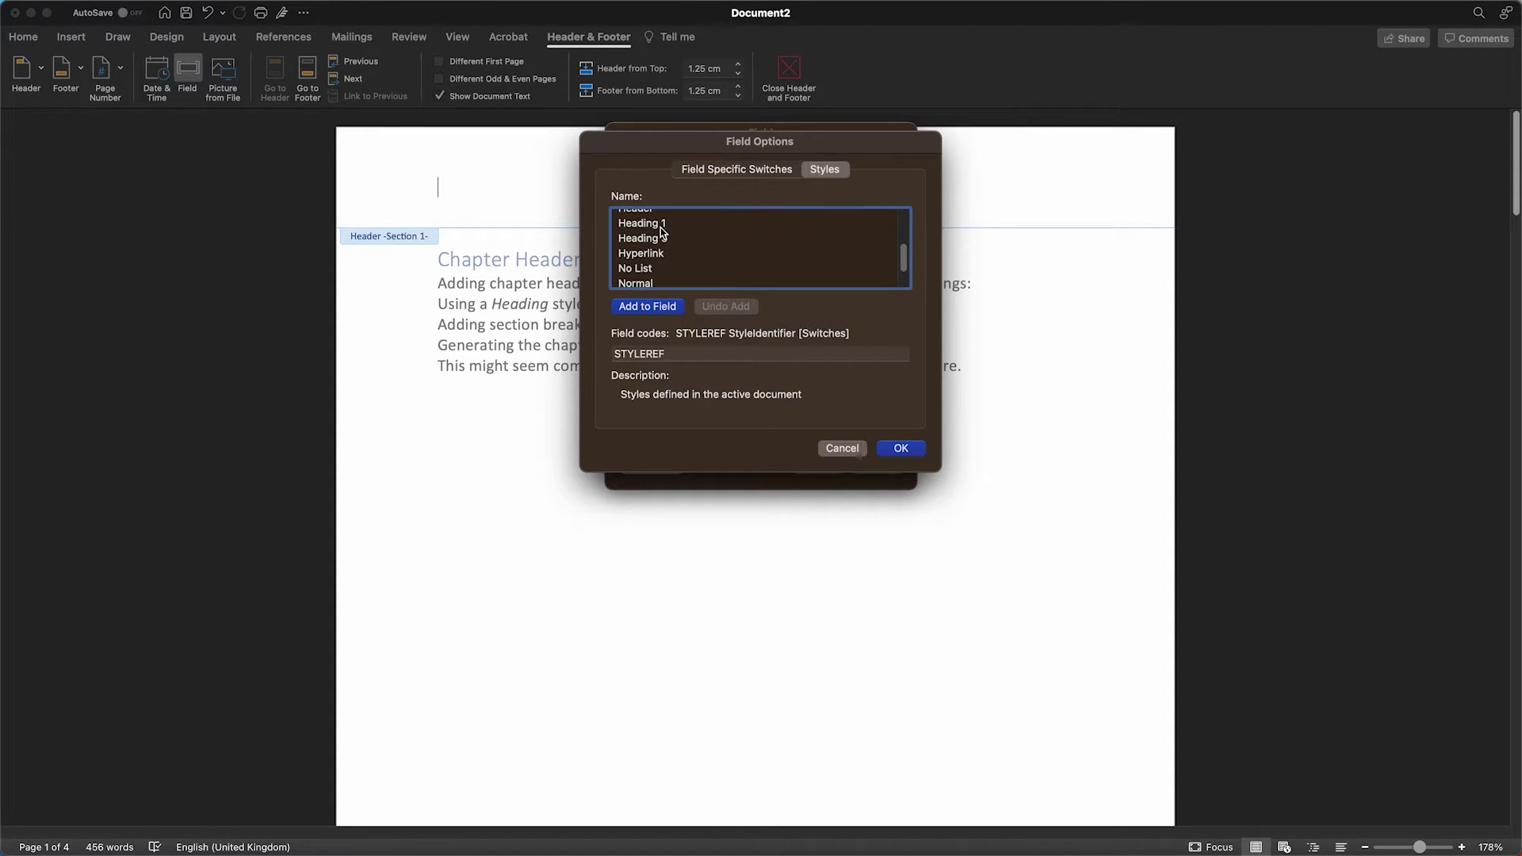
{"action": "left_click", "coordinate": [657, 224]}
{"action": "double_click", "coordinate": [657, 224]}
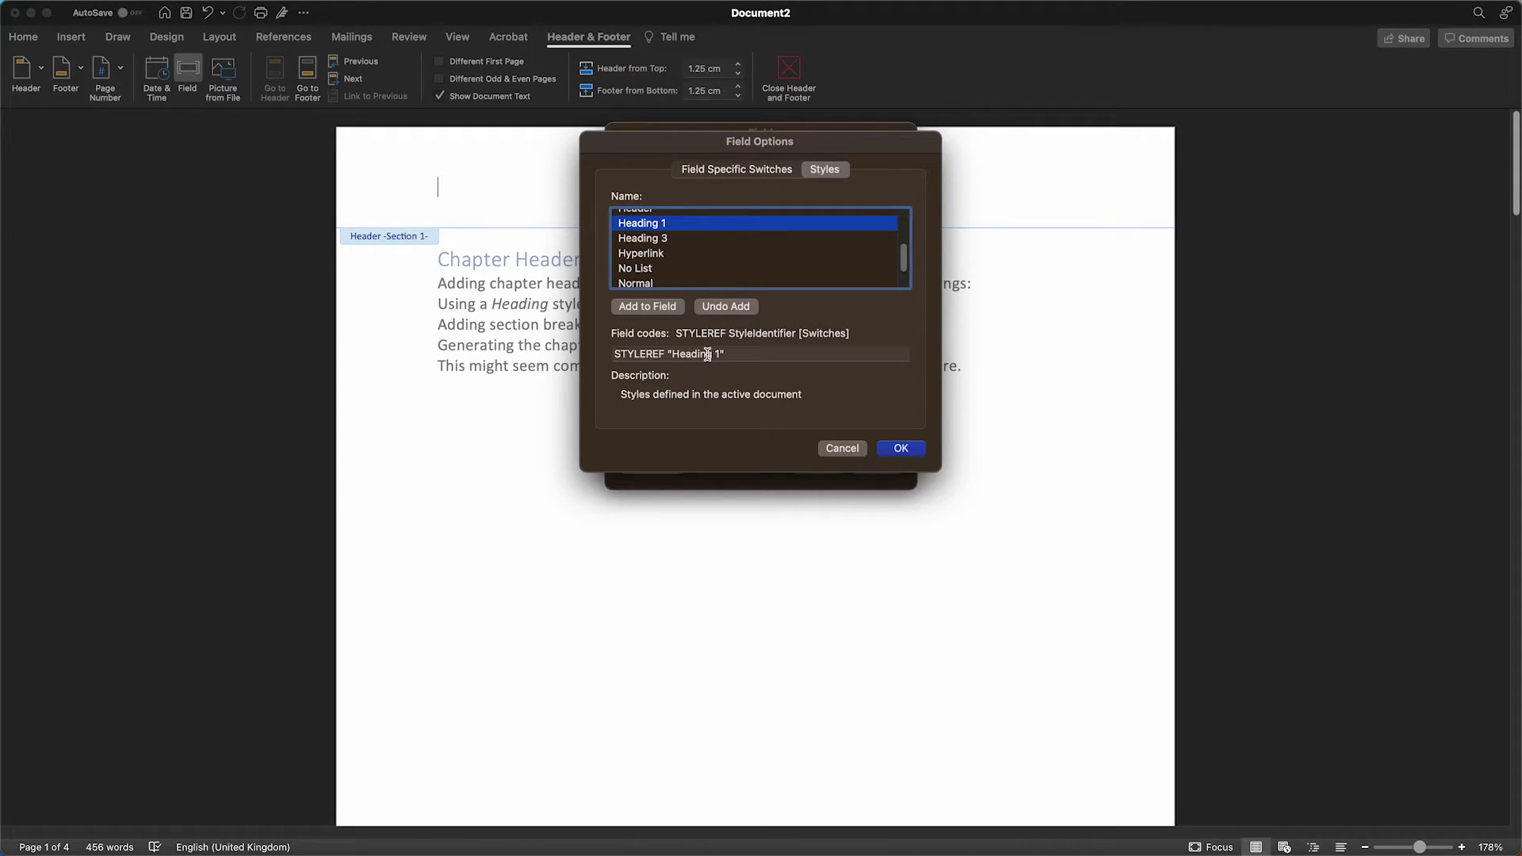
{"action": "left_click", "coordinate": [909, 447]}
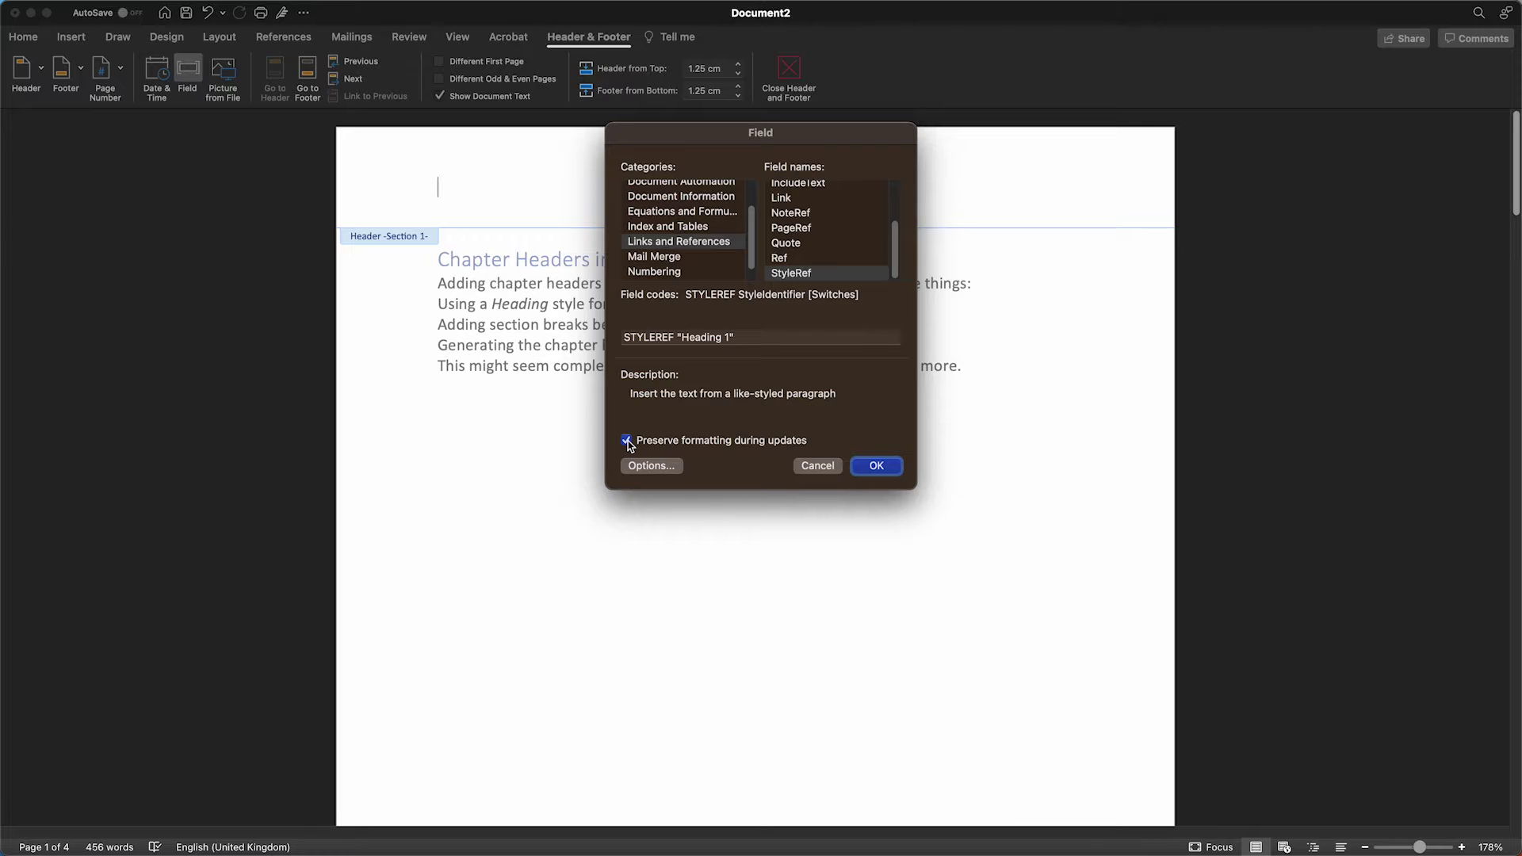
{"action": "left_click", "coordinate": [876, 465]}
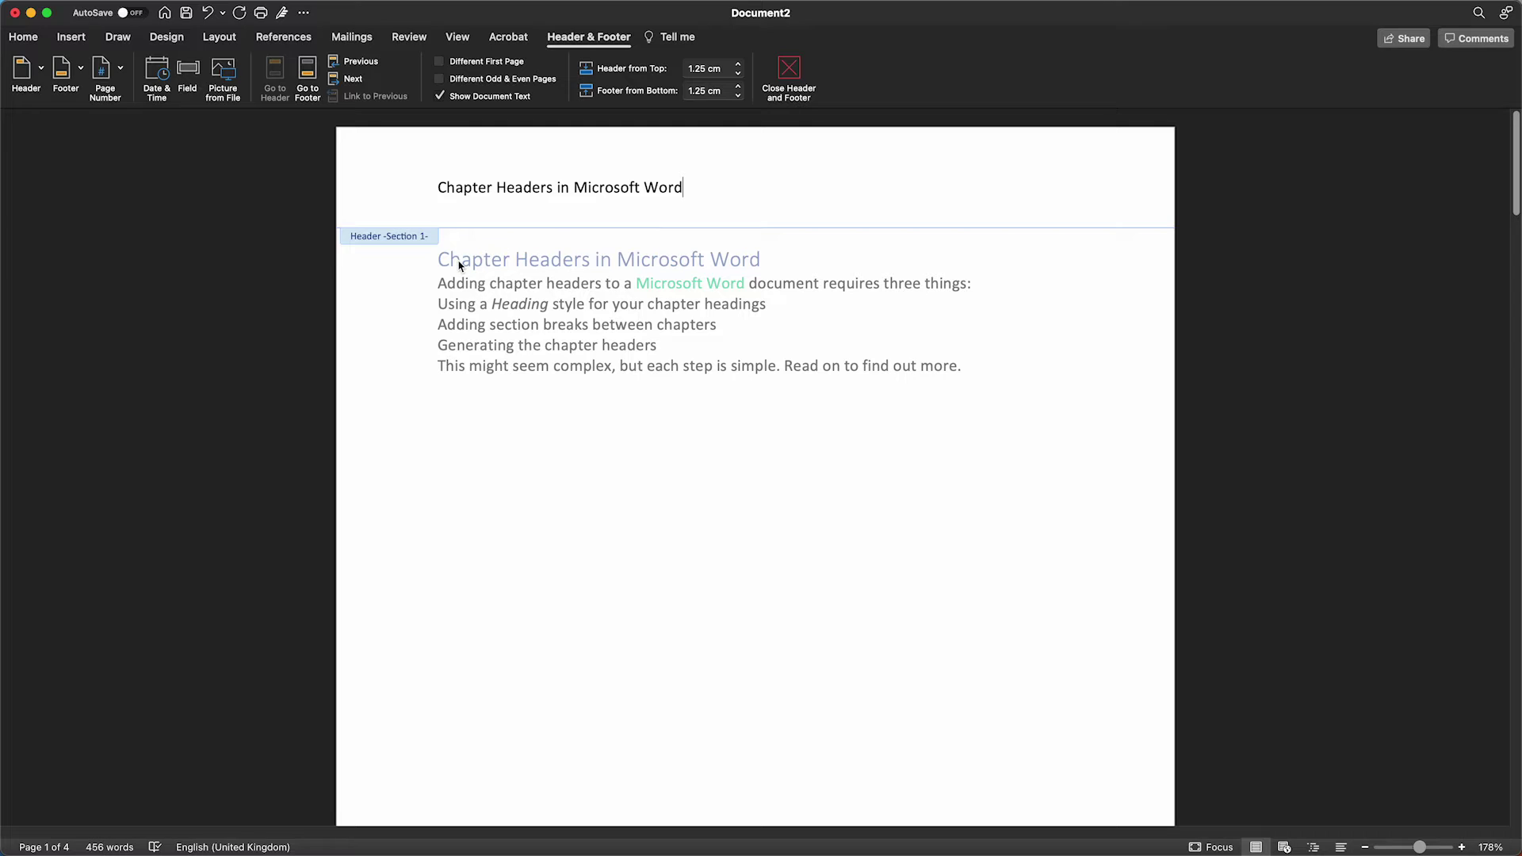
Step: Verify headers such as 'Step One: Applying Heading Styles' show per page, then leave the header
{"action": "scroll", "coordinate": [466, 452], "scroll_direction": "down", "scroll_amount": 15}
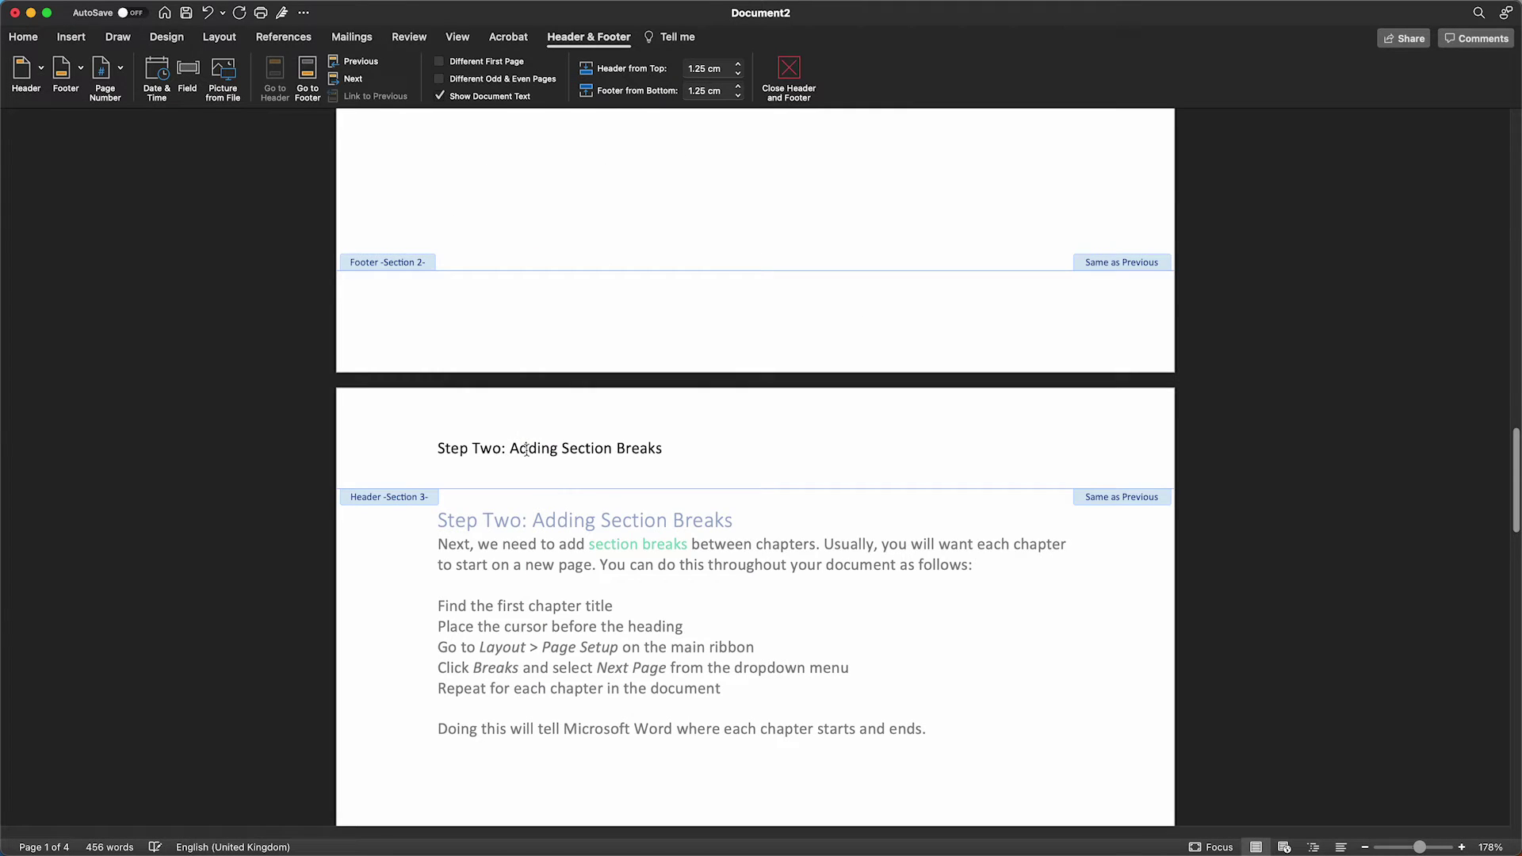
{"action": "scroll", "coordinate": [526, 450], "scroll_direction": "up", "scroll_amount": 10}
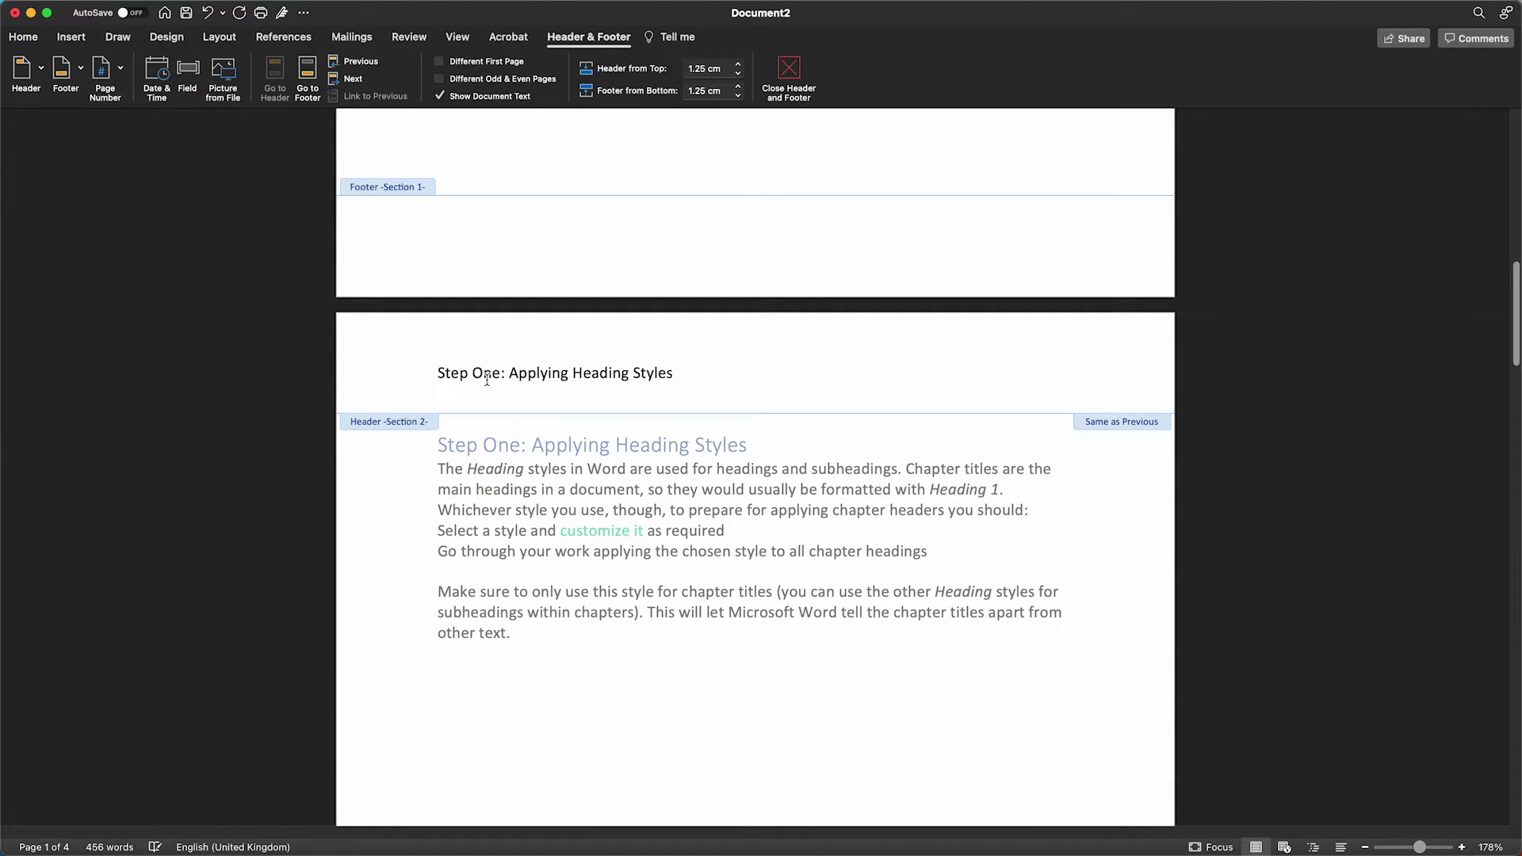
{"action": "scroll", "coordinate": [487, 380], "scroll_direction": "down", "scroll_amount": 3}
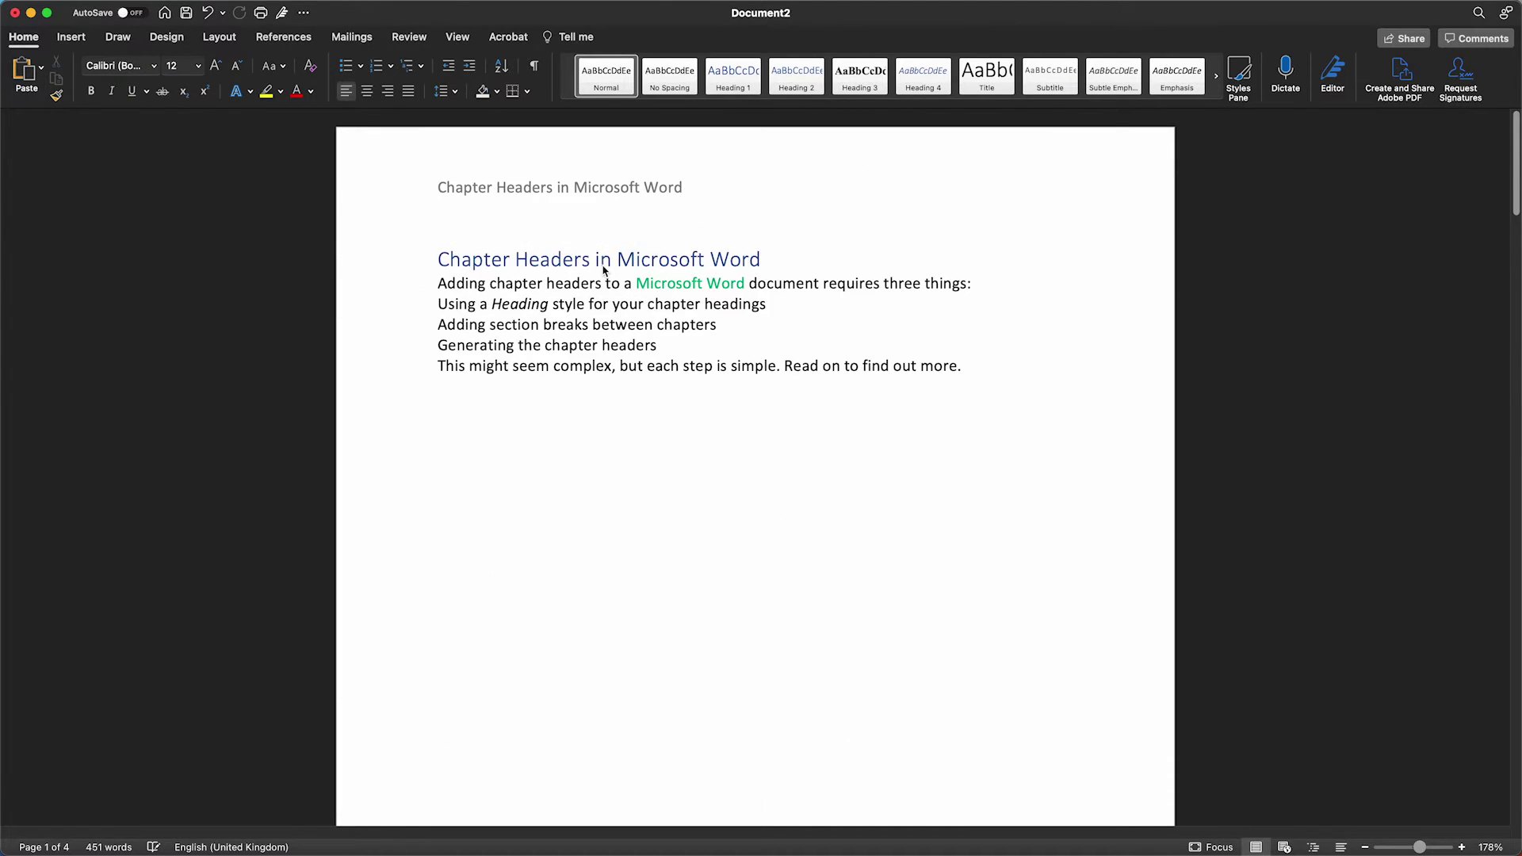
{"action": "triple_click", "coordinate": [604, 260]}
{"action": "left_click", "coordinate": [563, 260]}
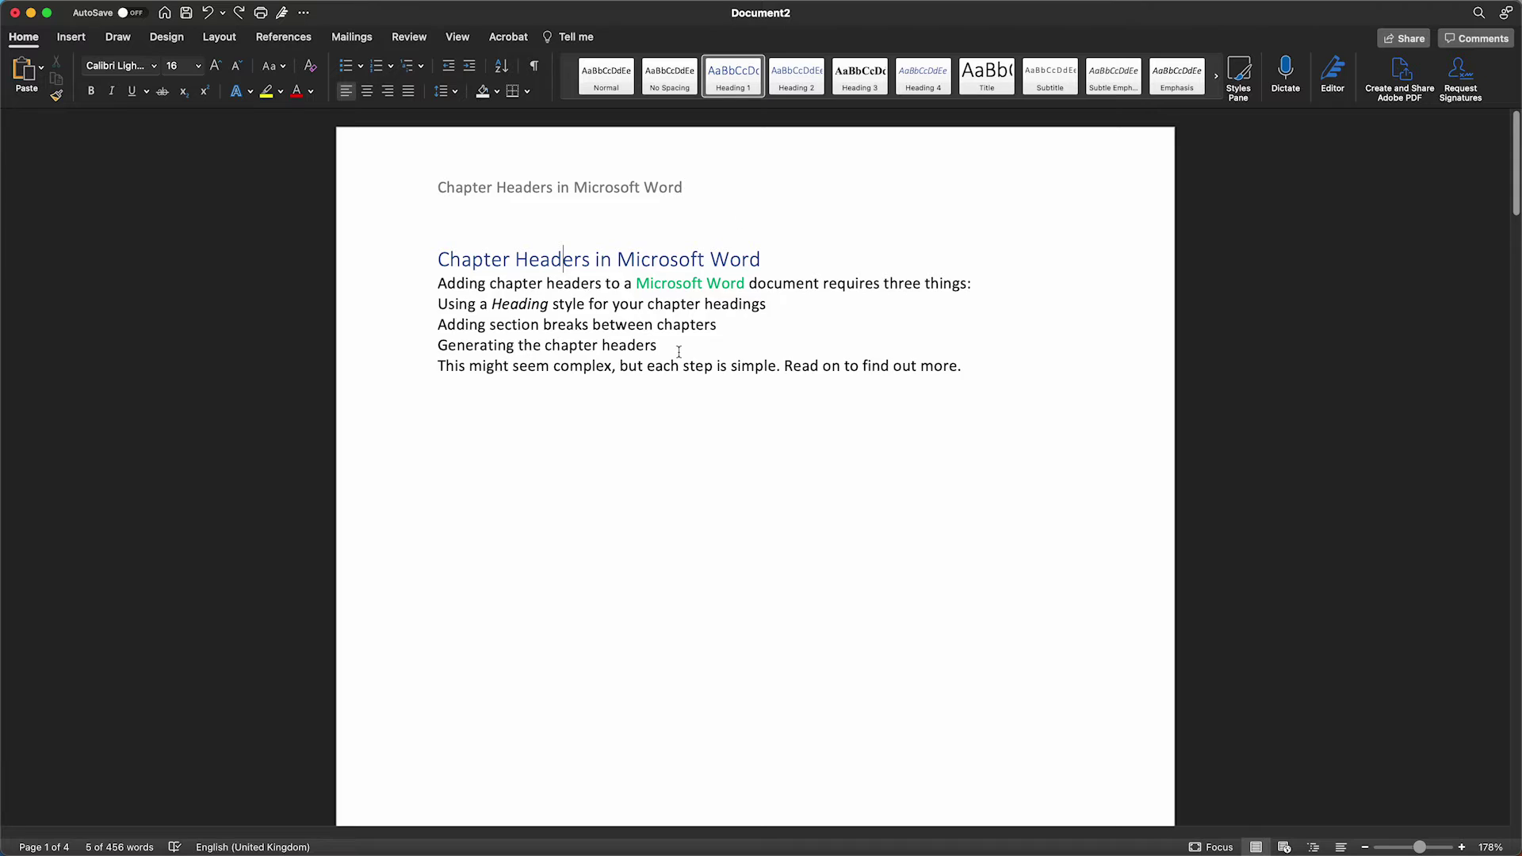
{"action": "scroll", "coordinate": [632, 469], "scroll_direction": "down", "scroll_amount": 12}
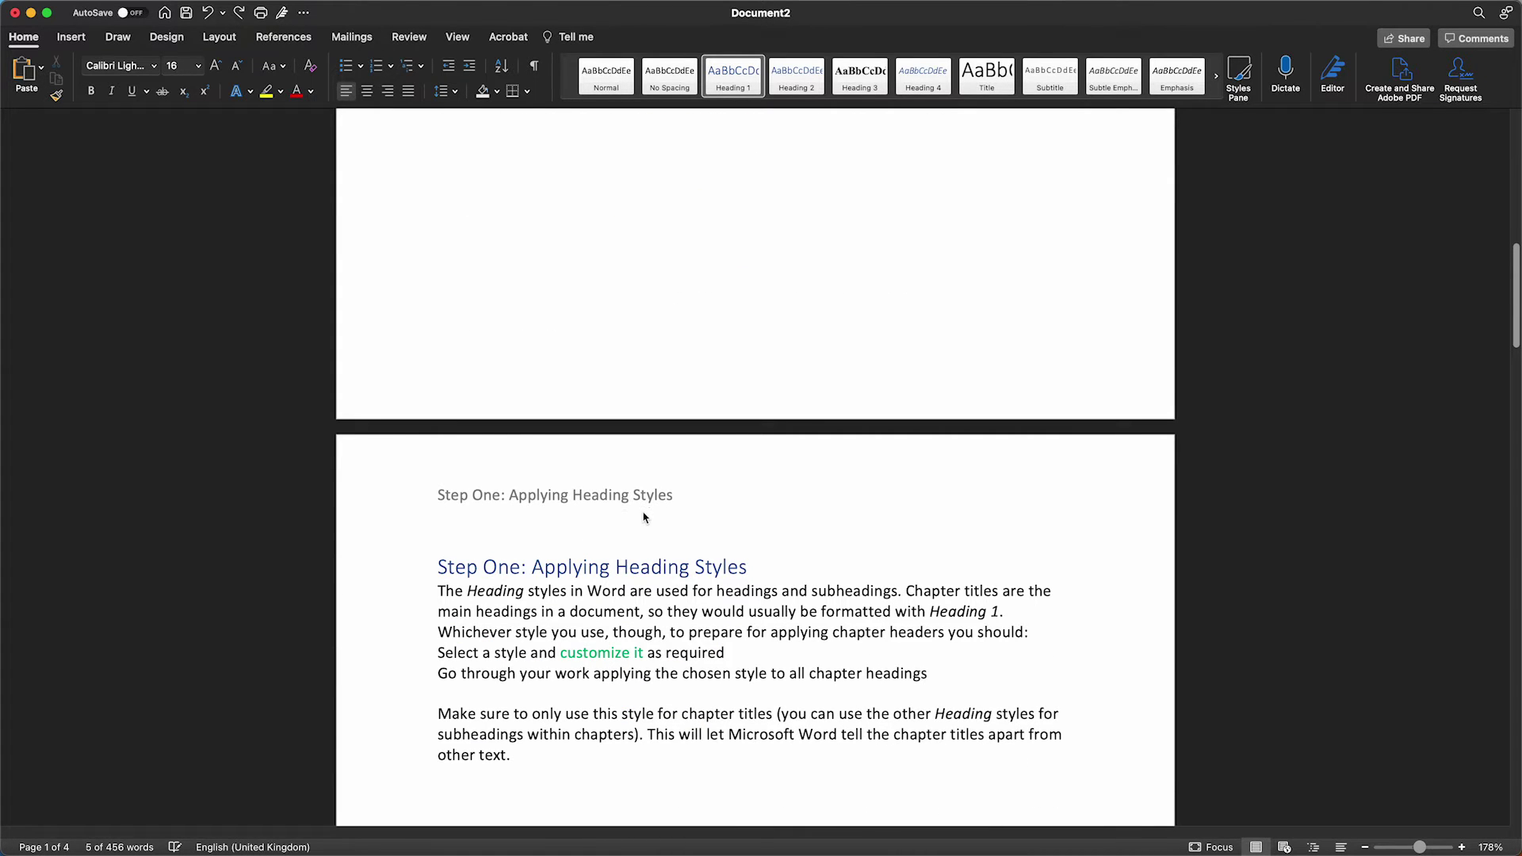